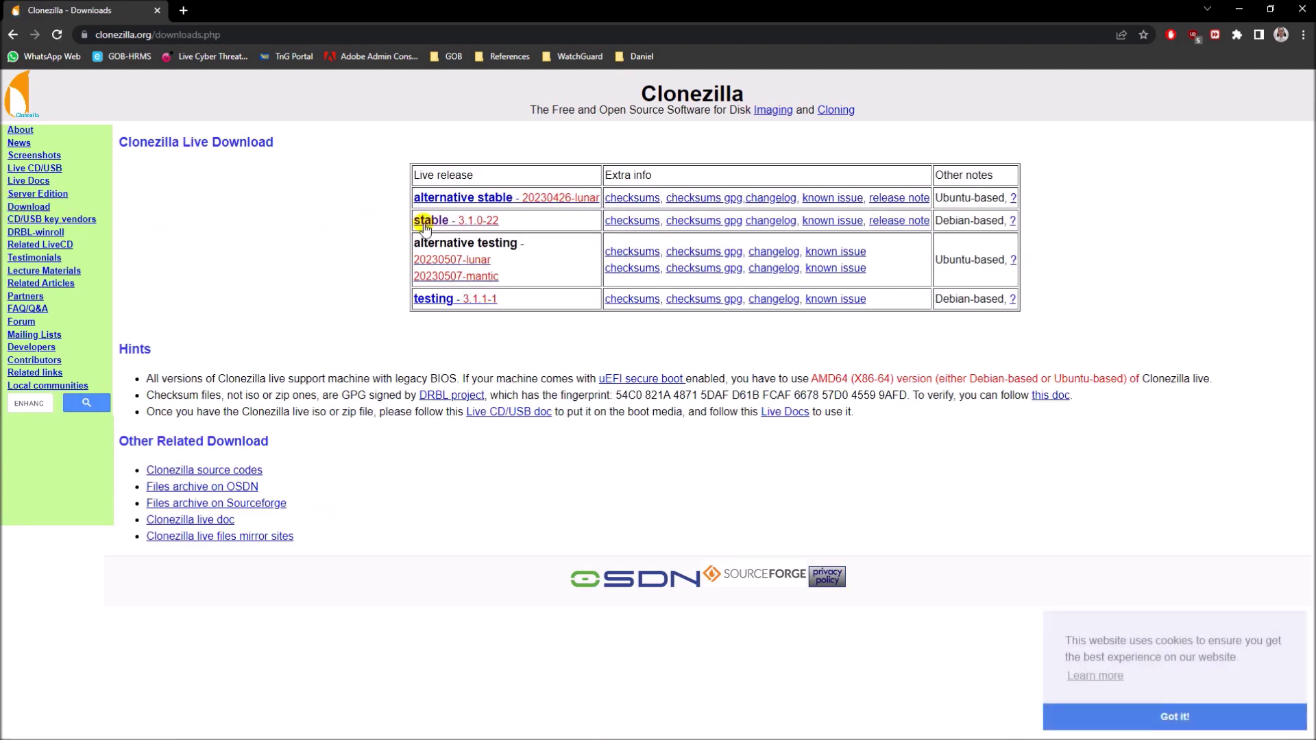
Download the stable Clonezilla live release as an amd64 ISO from the auto repository and show all downloads
click(447, 221)
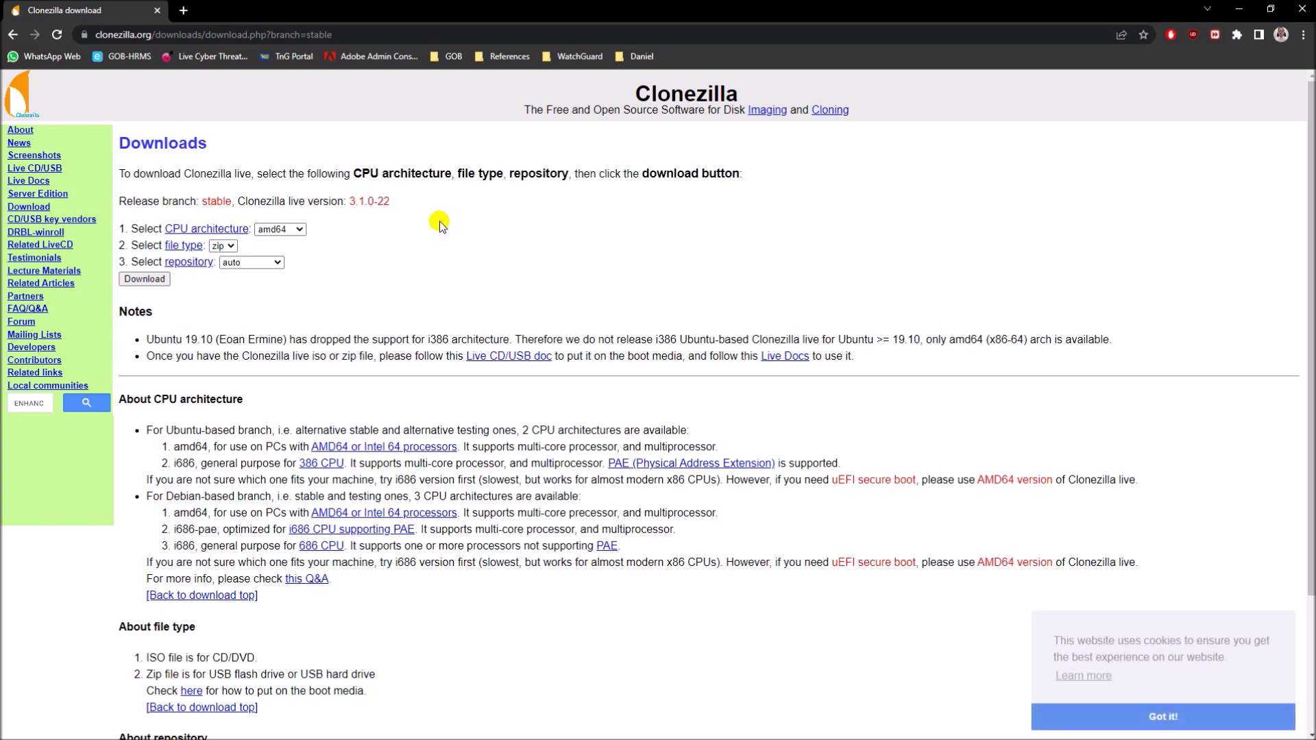
click(295, 230)
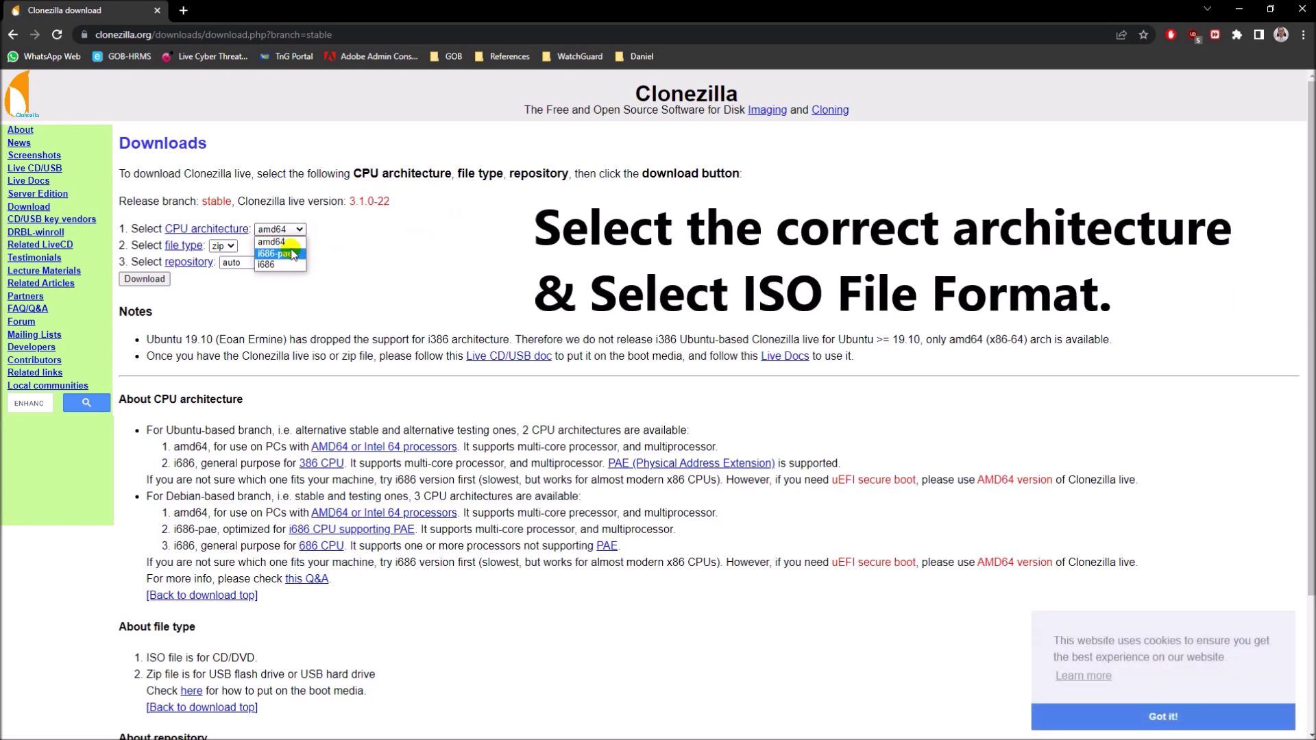
click(274, 242)
click(232, 247)
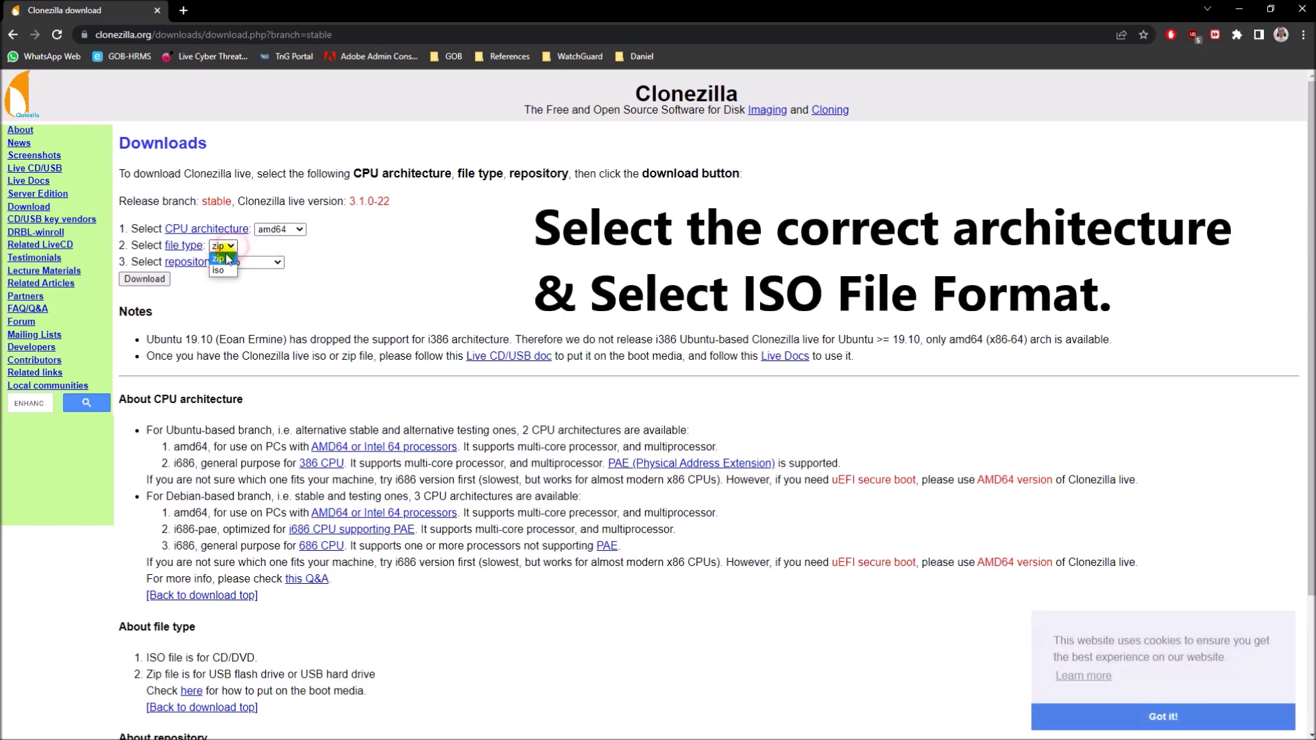
click(228, 272)
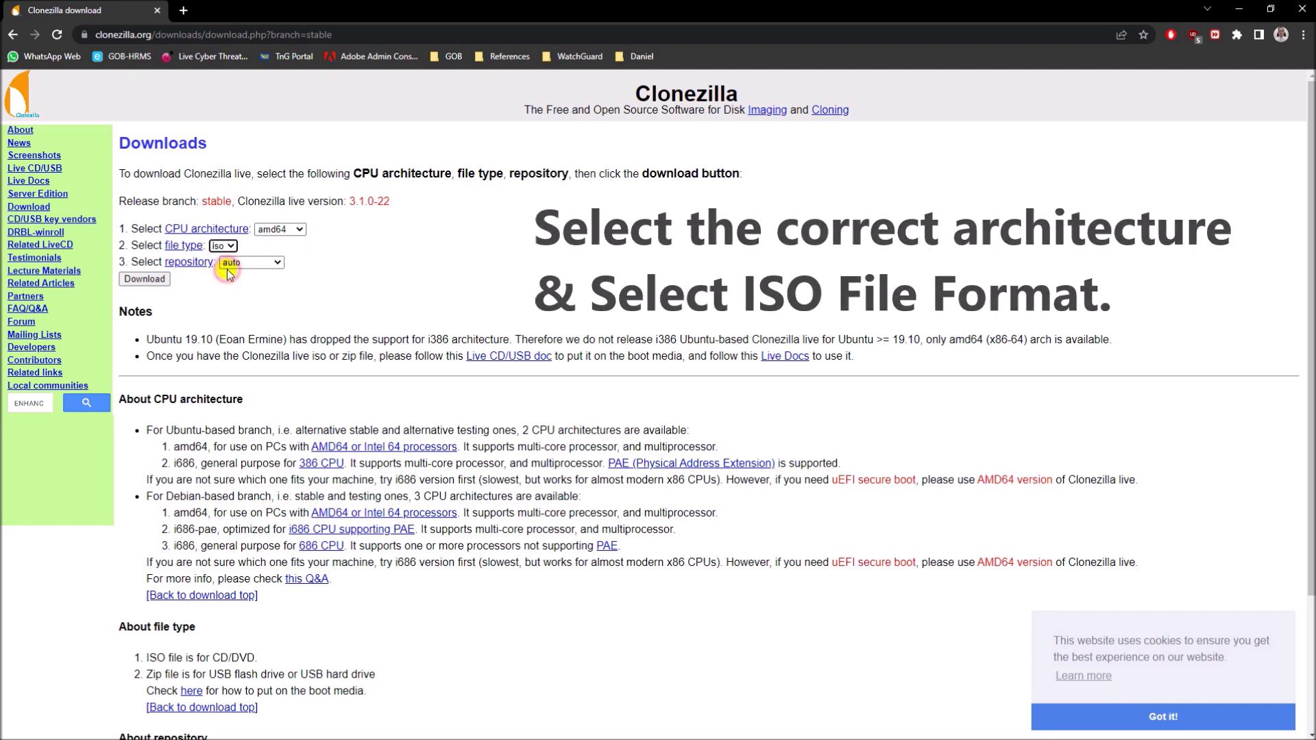
click(278, 263)
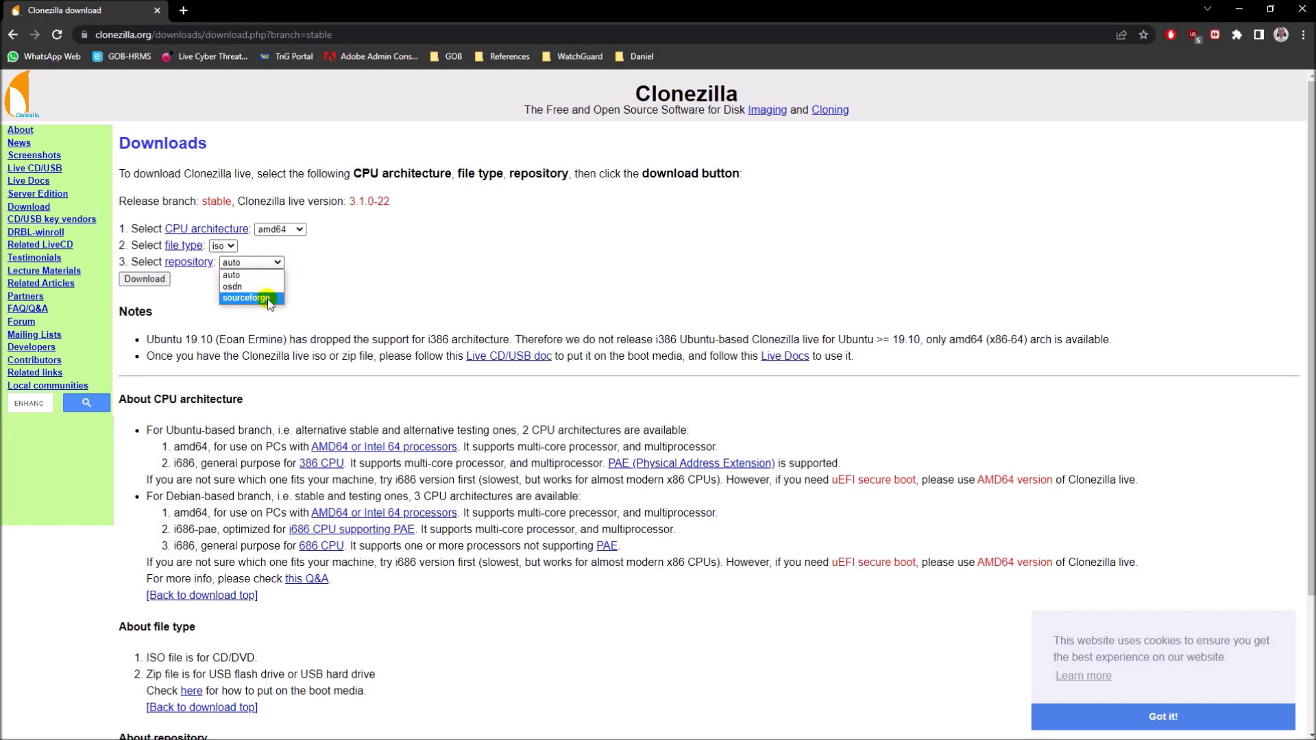
click(270, 276)
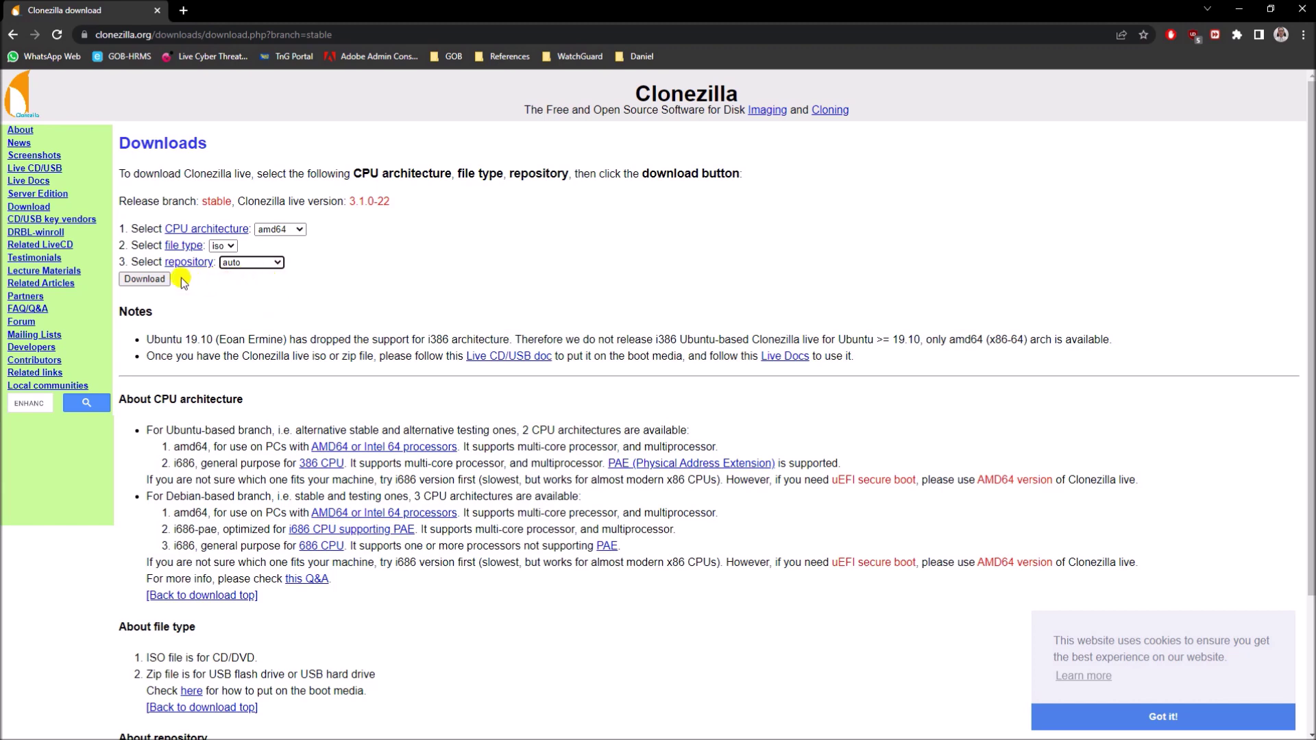
click(146, 279)
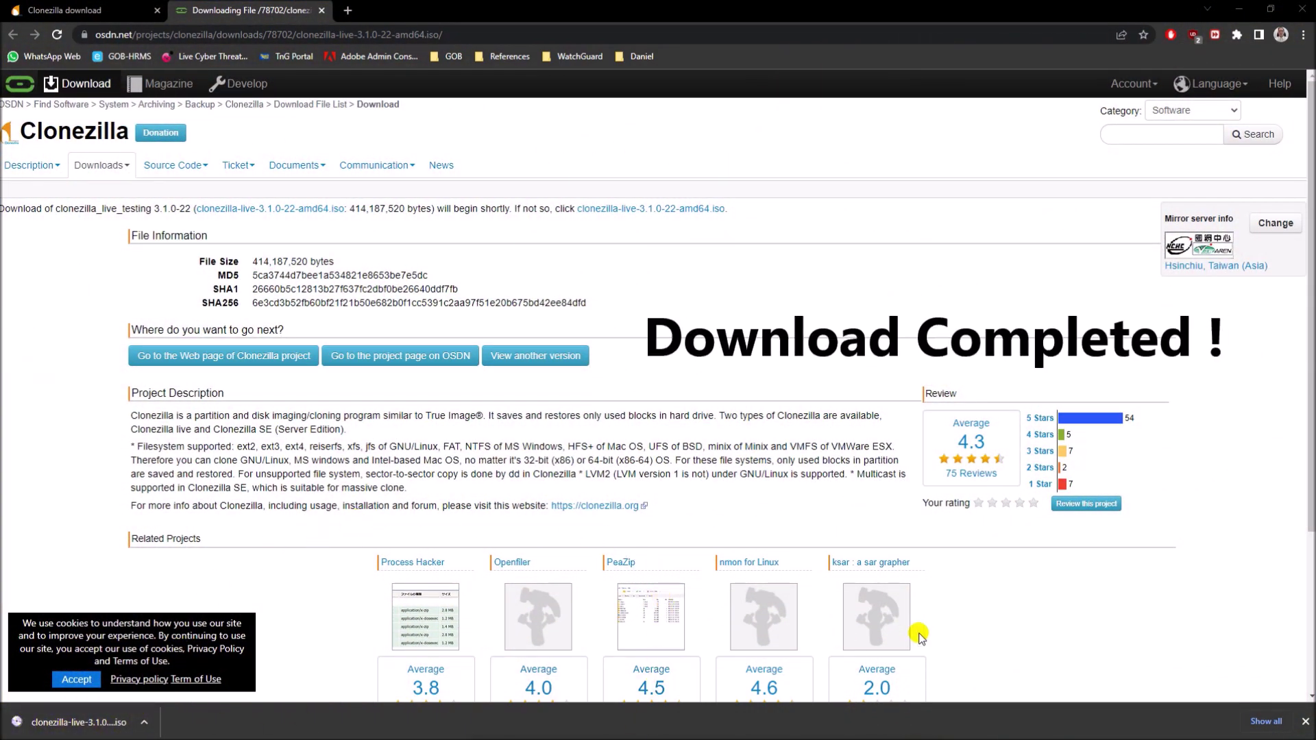
click(1265, 722)
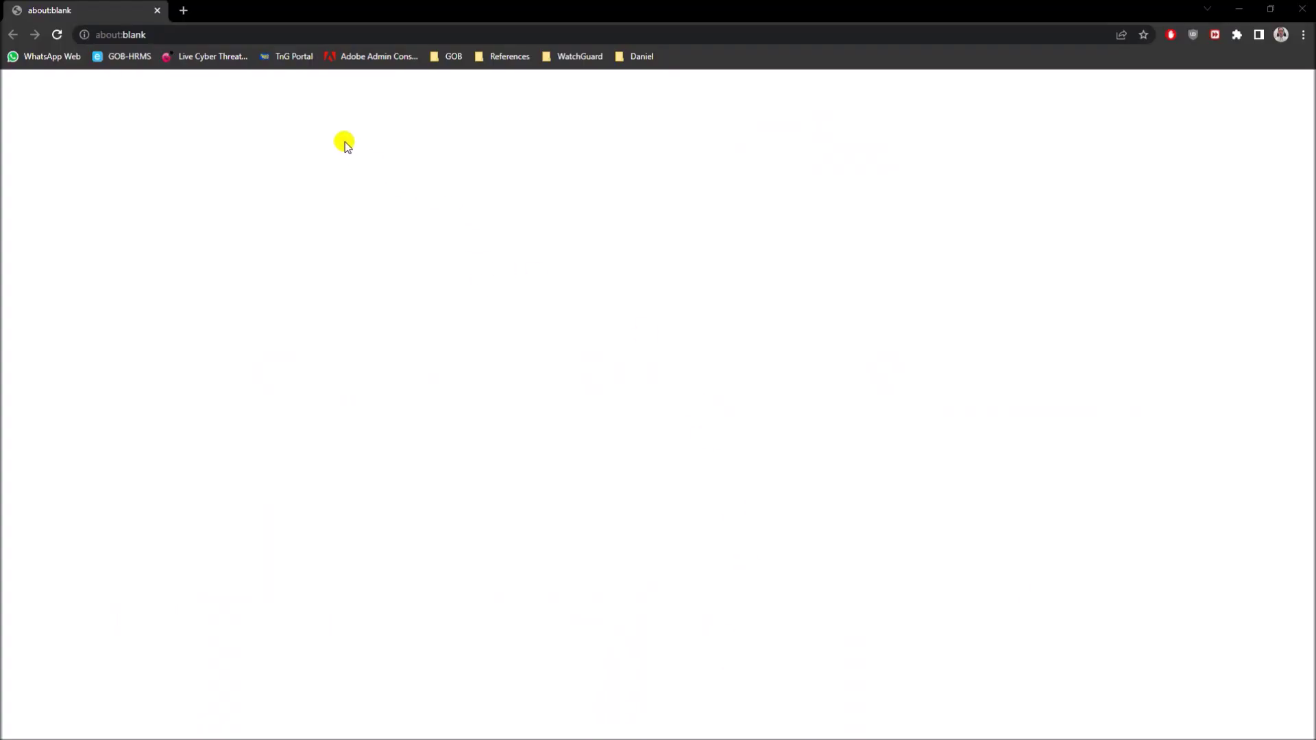
click(180, 34)
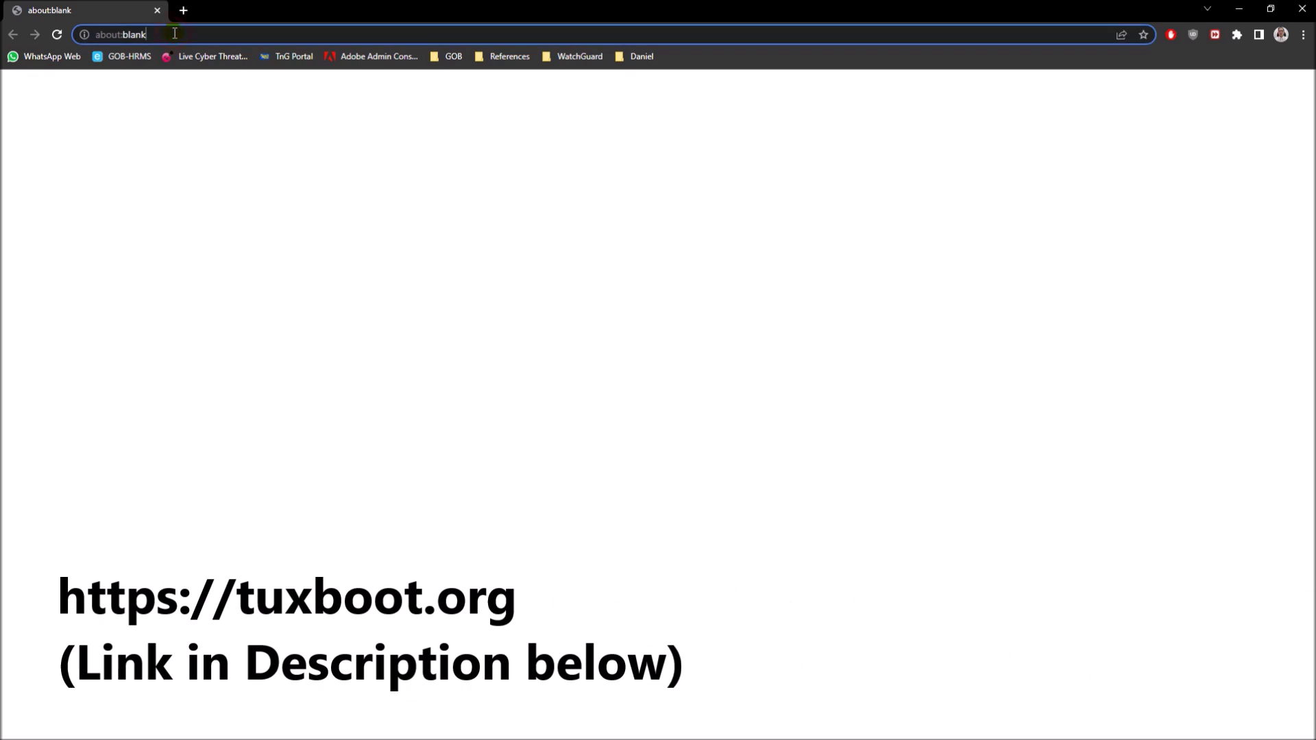
drag(145, 33, 94, 34)
text(https://tuxboot.org)
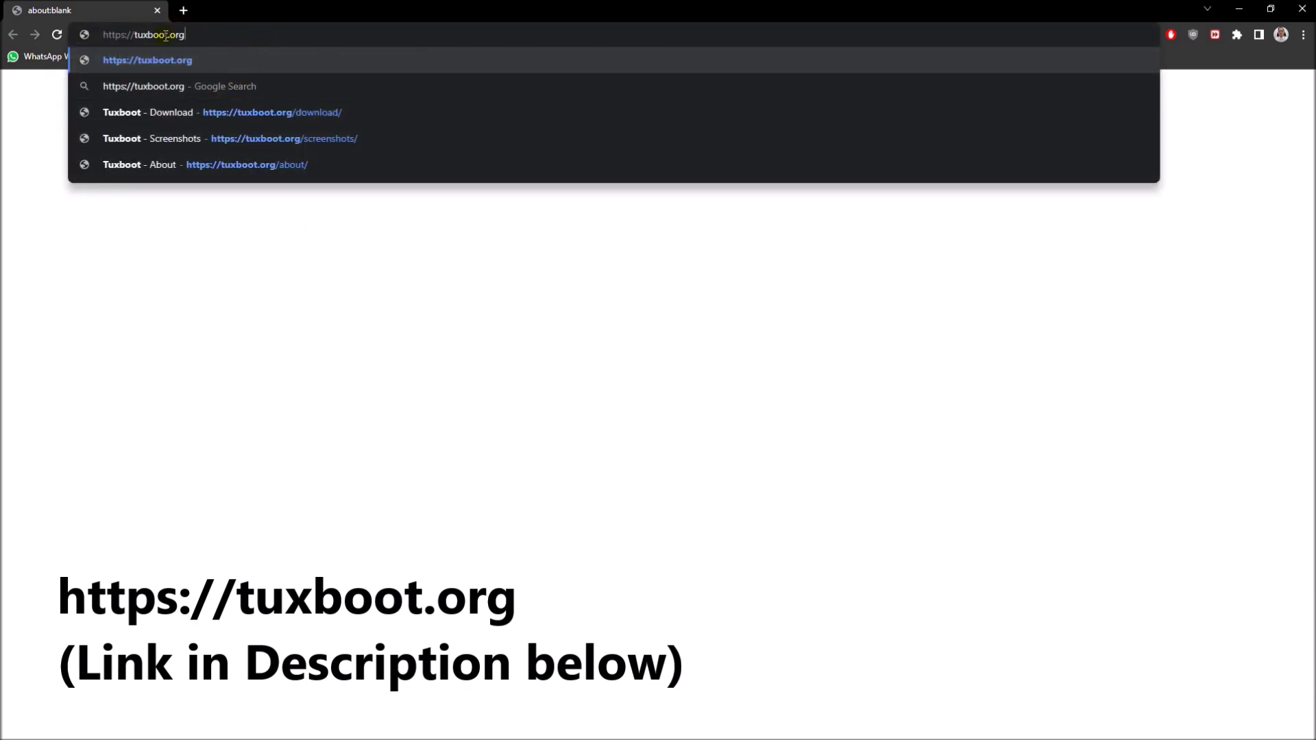
key(Return)
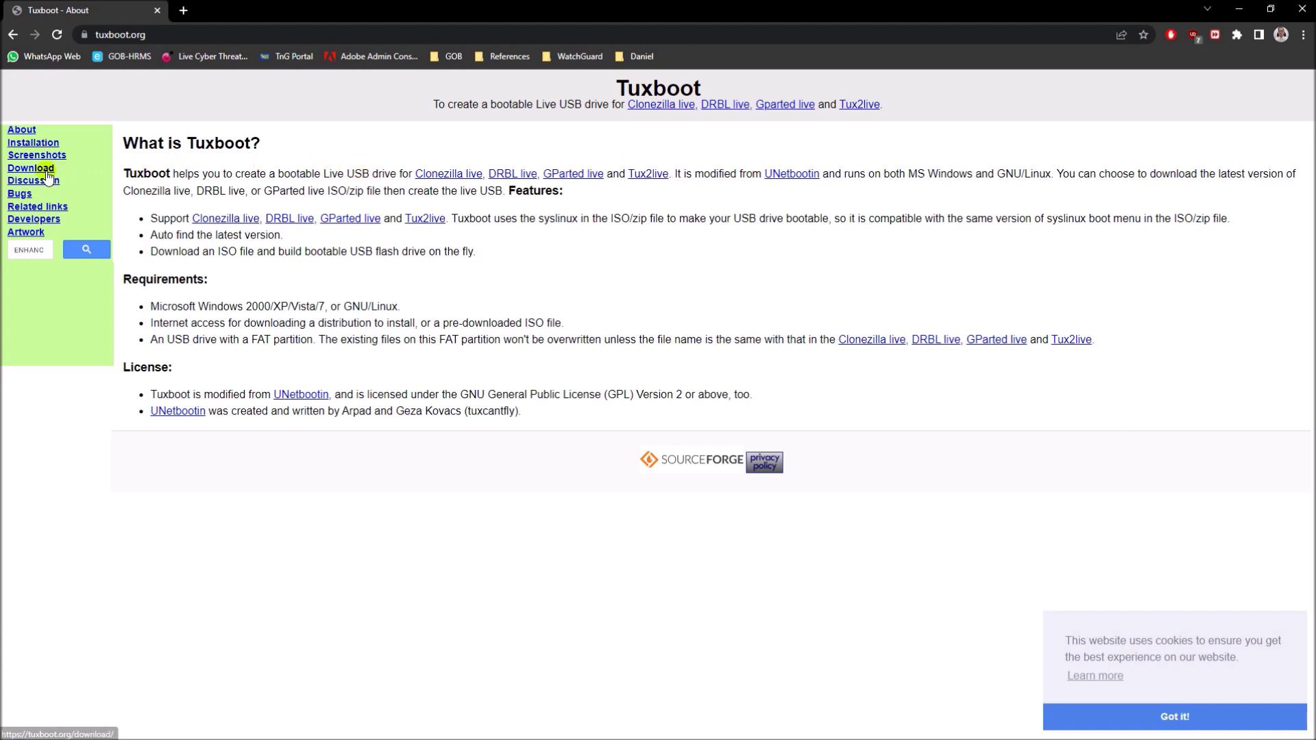
click(34, 169)
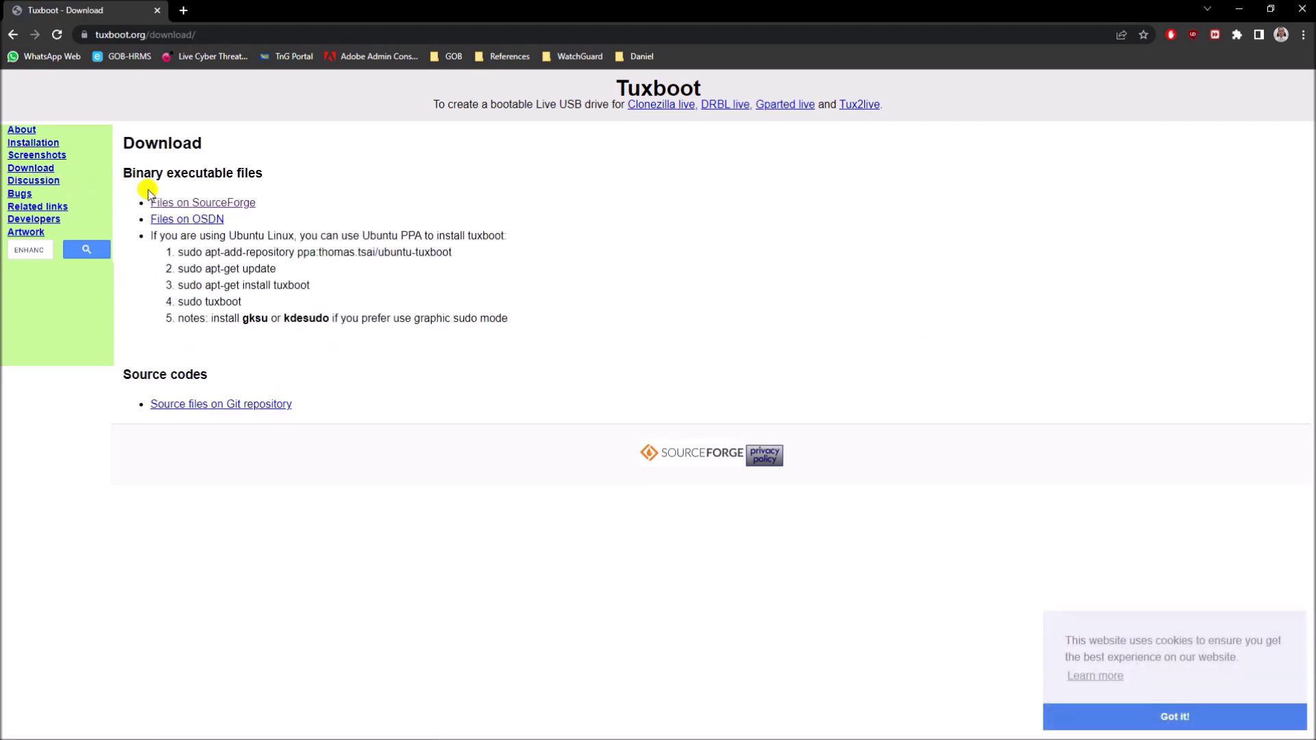
click(215, 204)
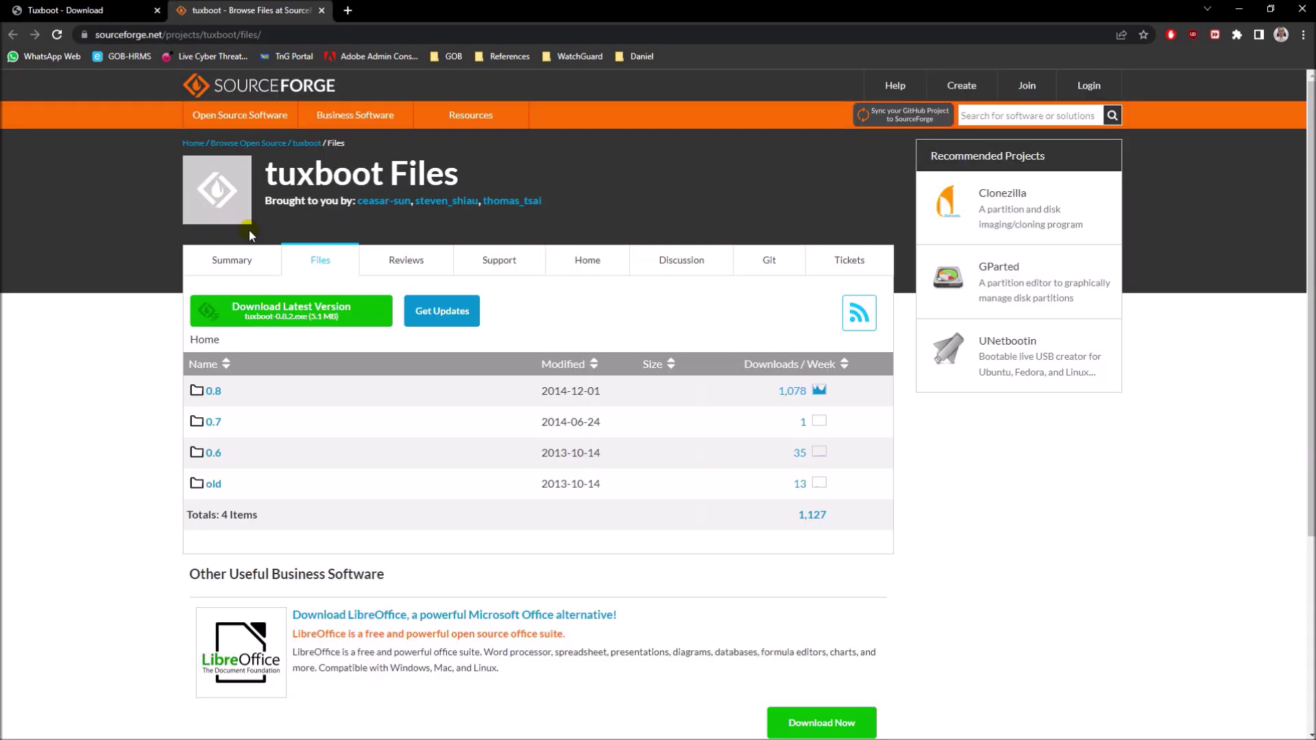
Download tuxboot-0.8.3.exe from the Windows folder of version 0.8 and show all downloads
click(217, 395)
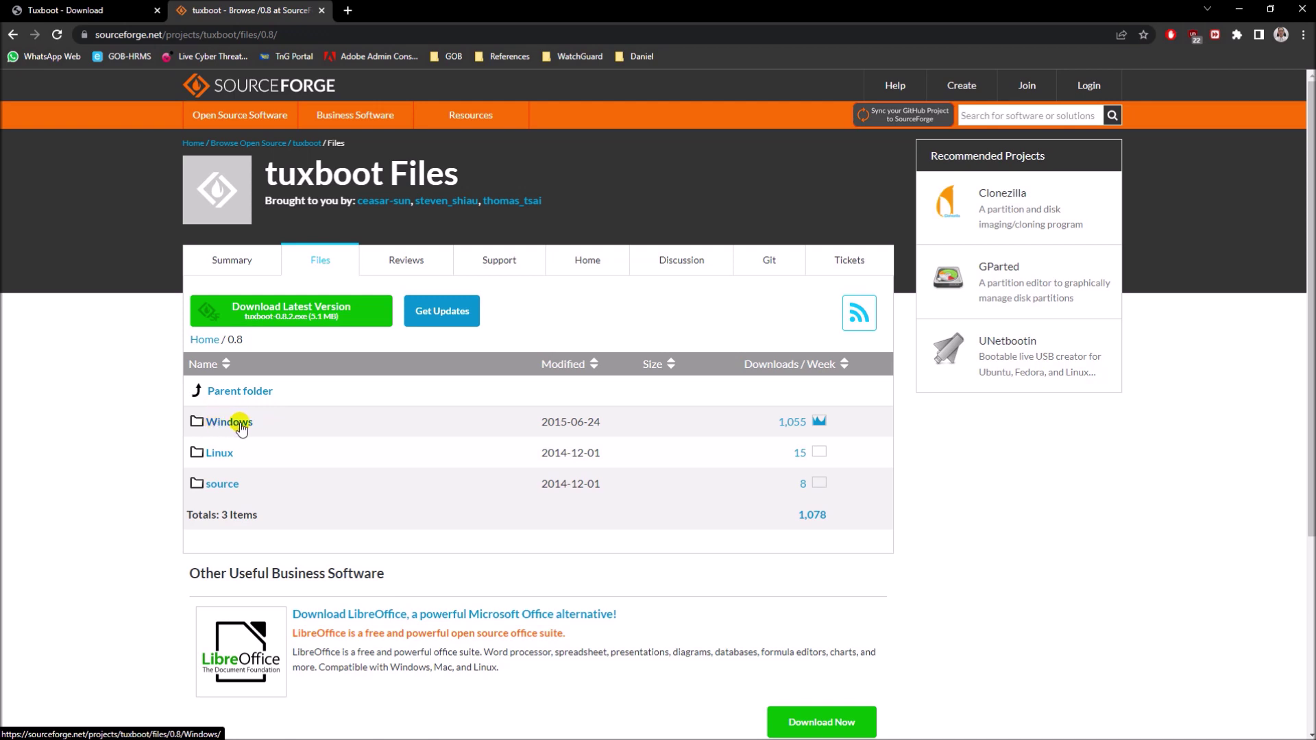
click(228, 426)
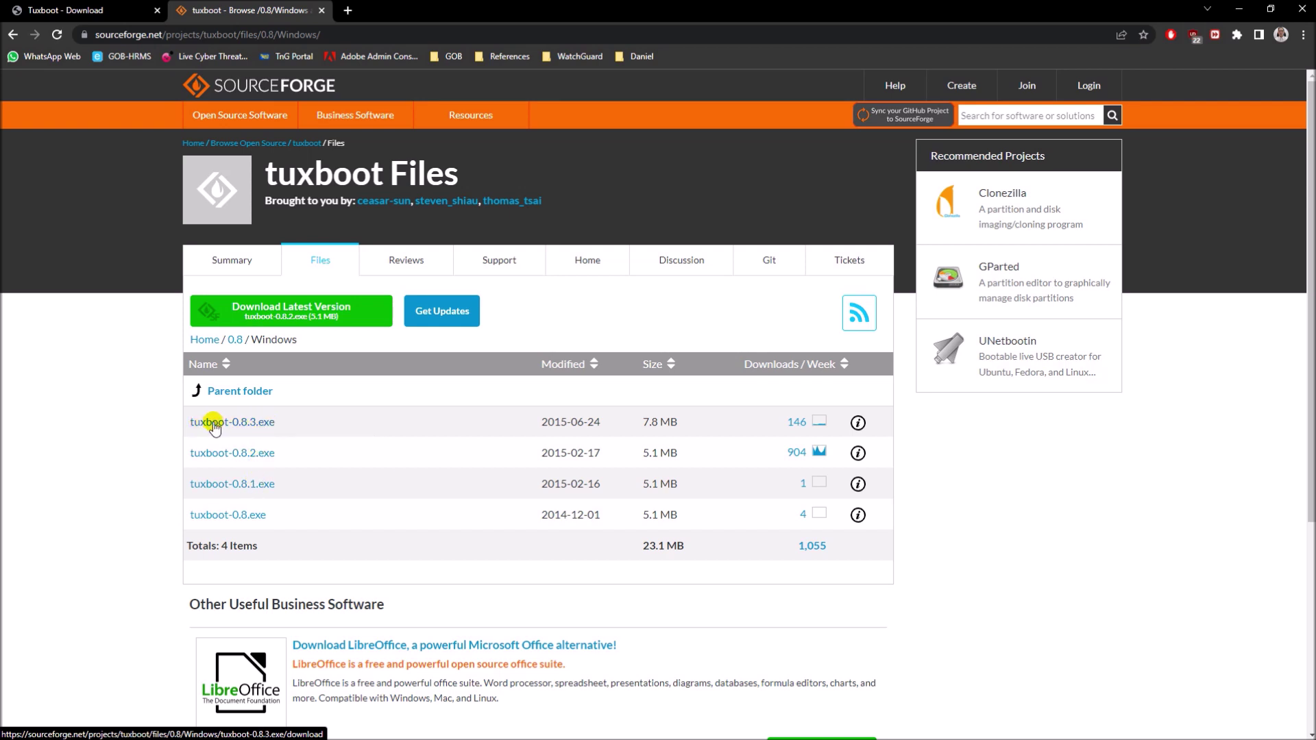
click(240, 425)
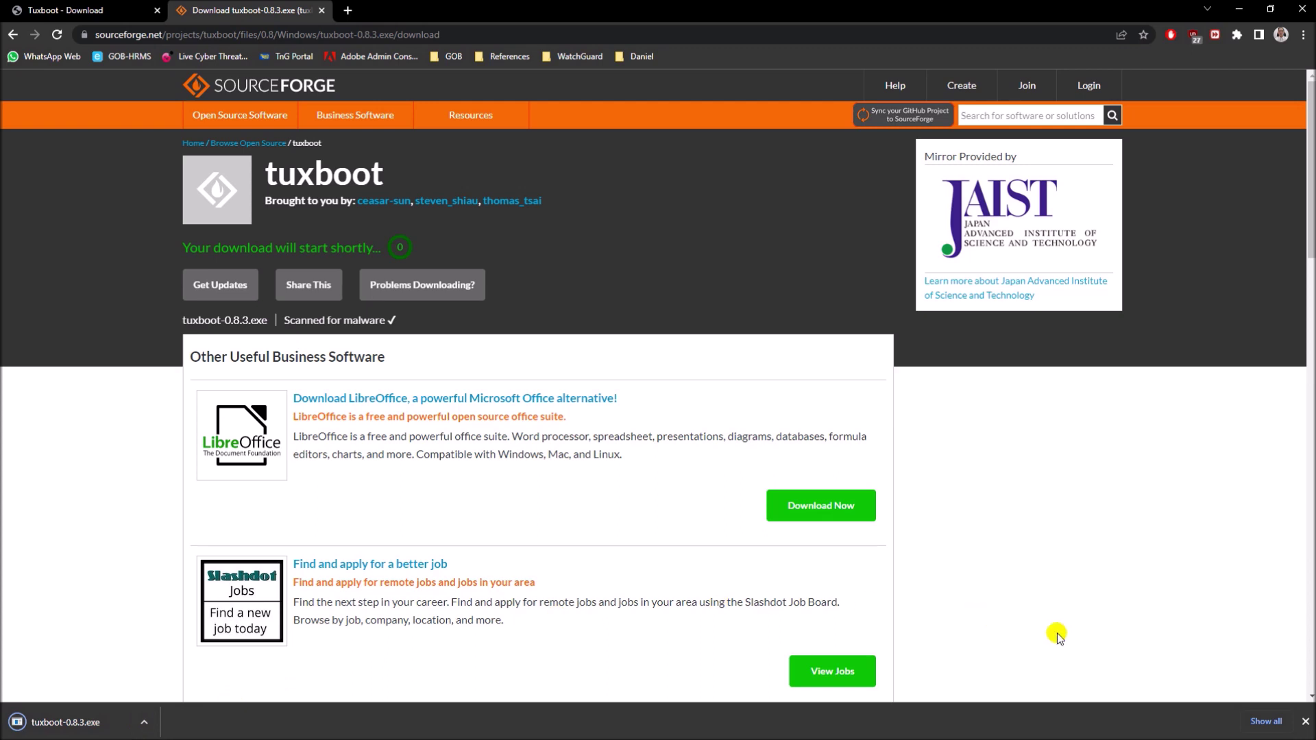
click(1265, 722)
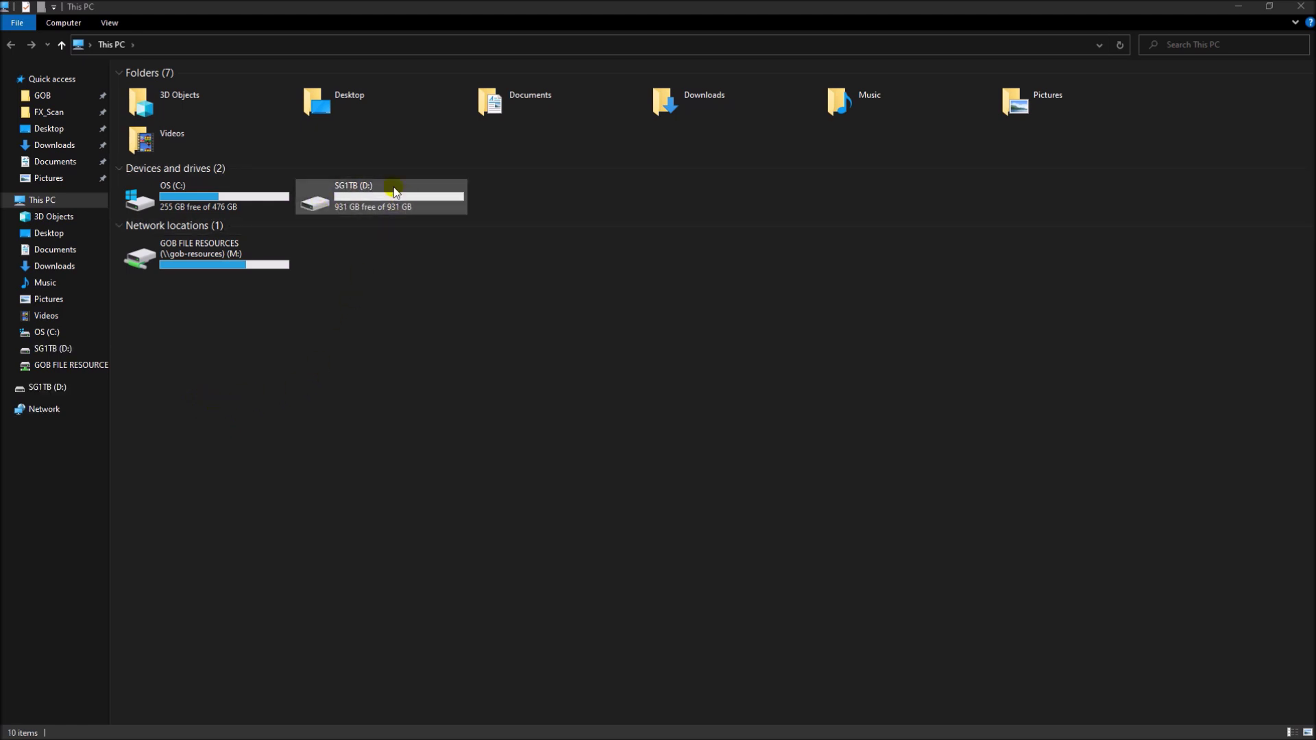
Check the contents of the SG1TB (D:) drive and open Disk Management in Computer Management
double_click(356, 199)
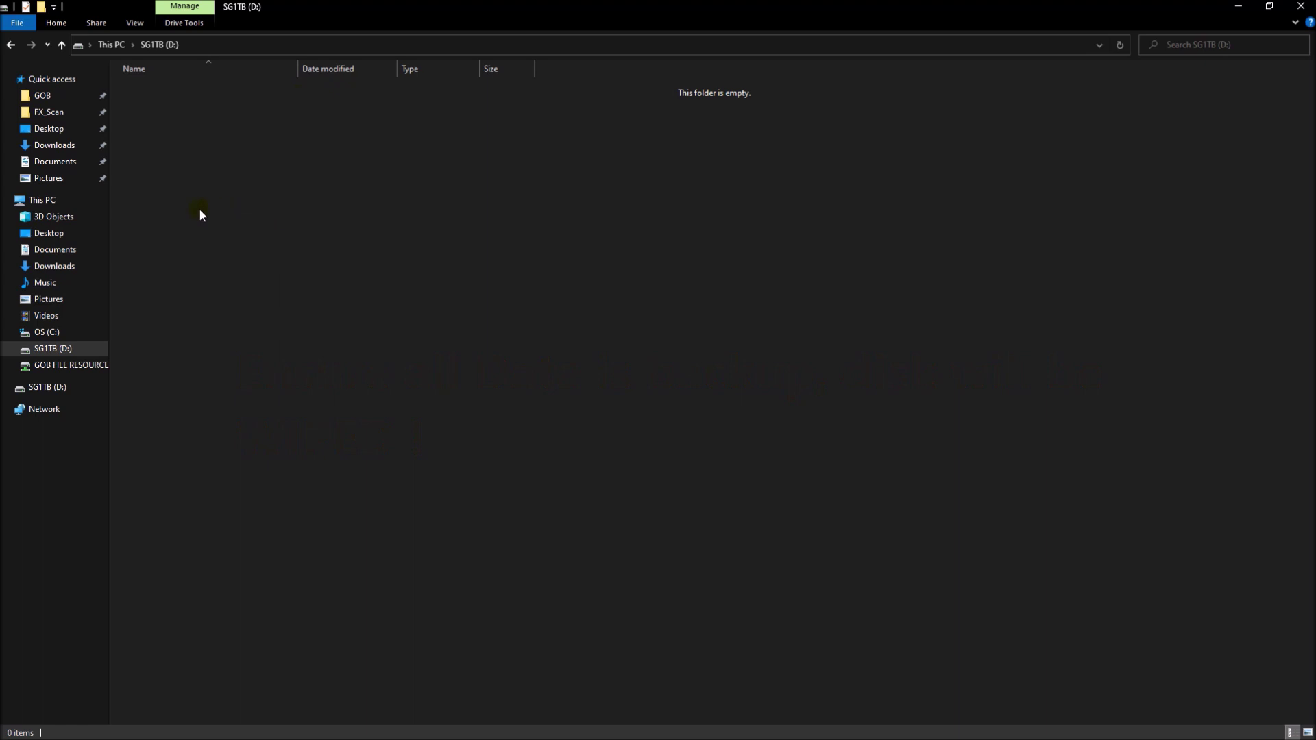
right_click(52, 201)
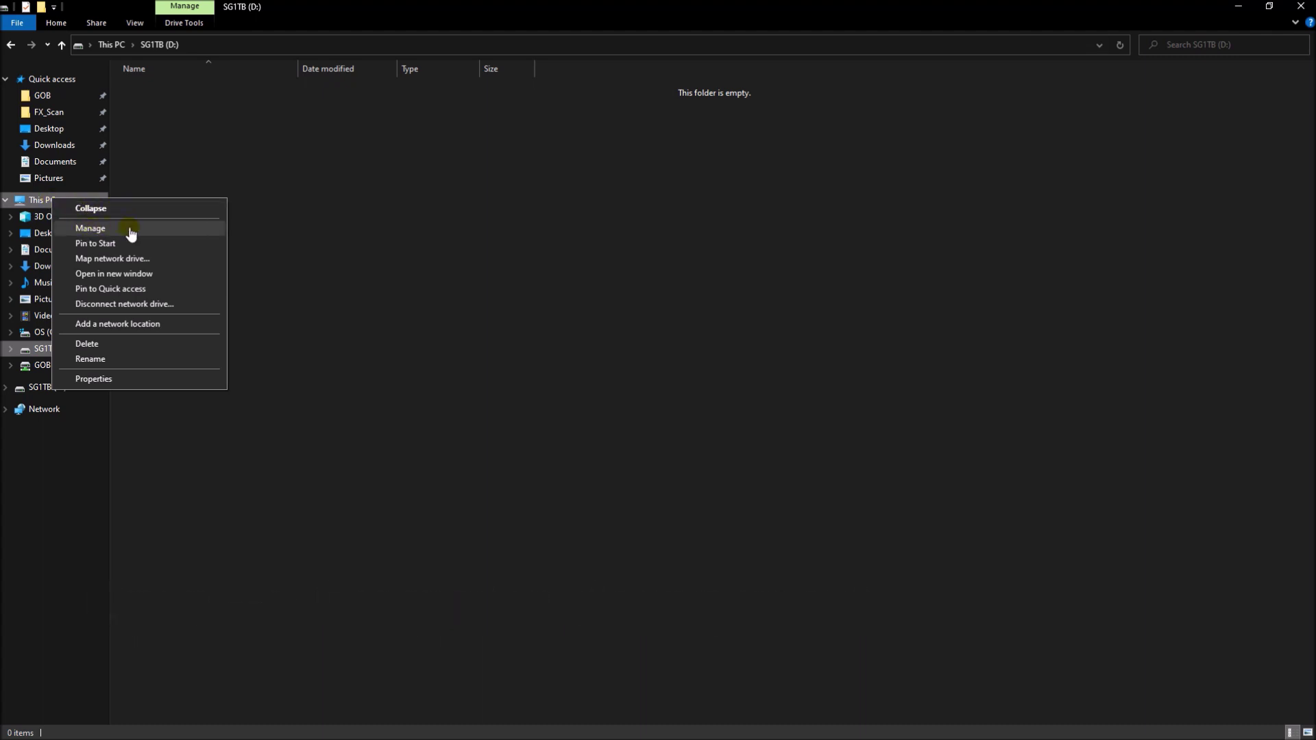
click(131, 230)
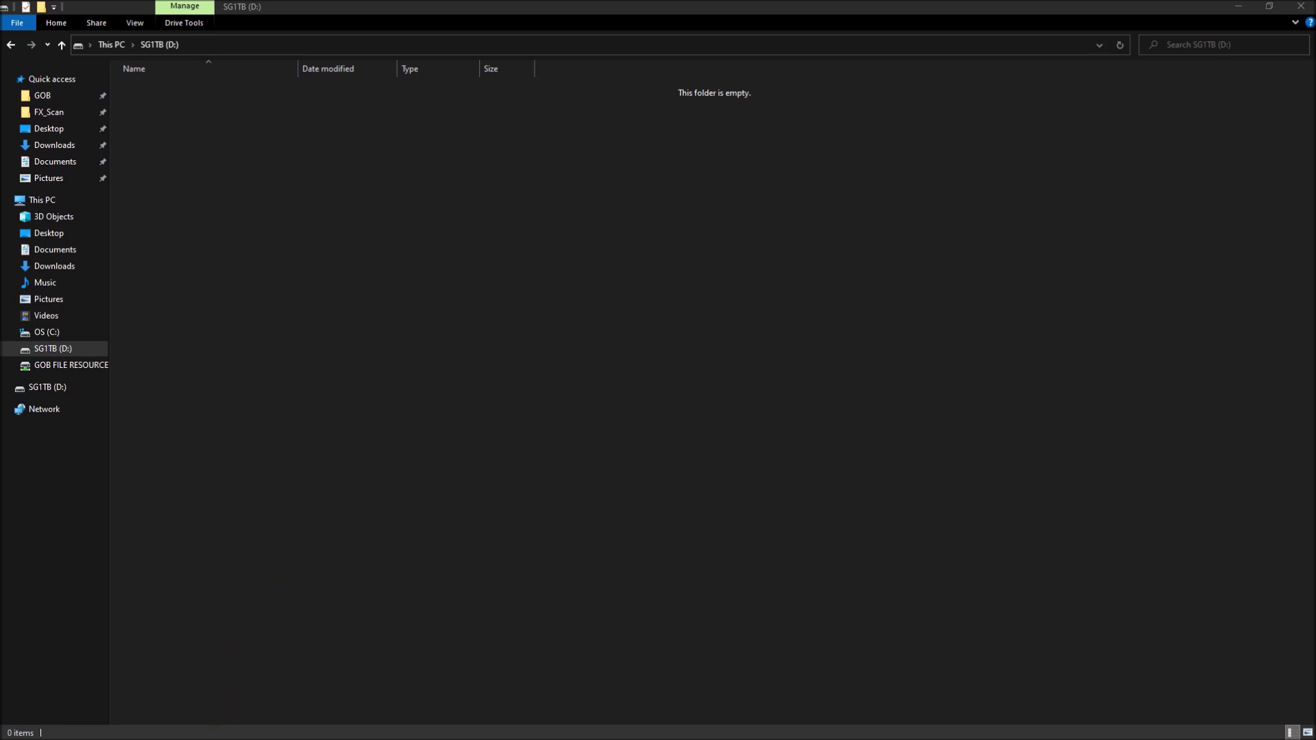
double_click(420, 145)
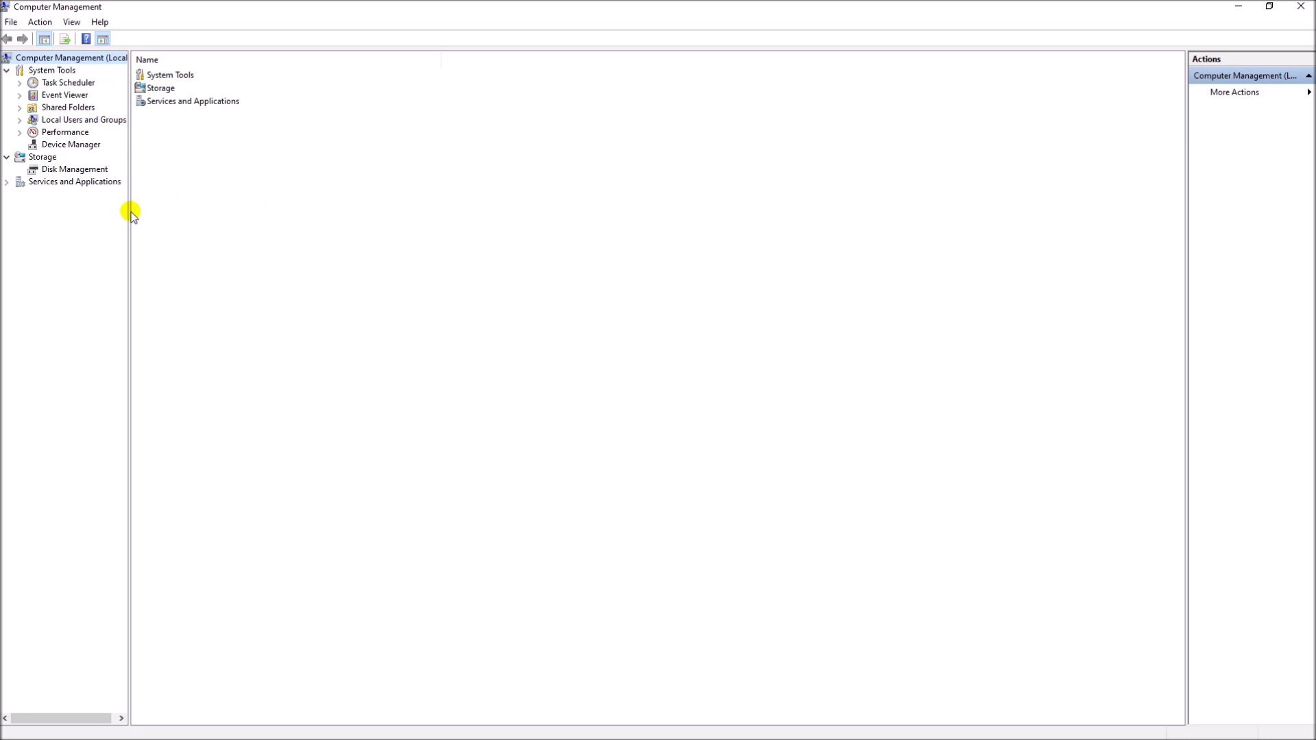
drag(129, 211, 147, 211)
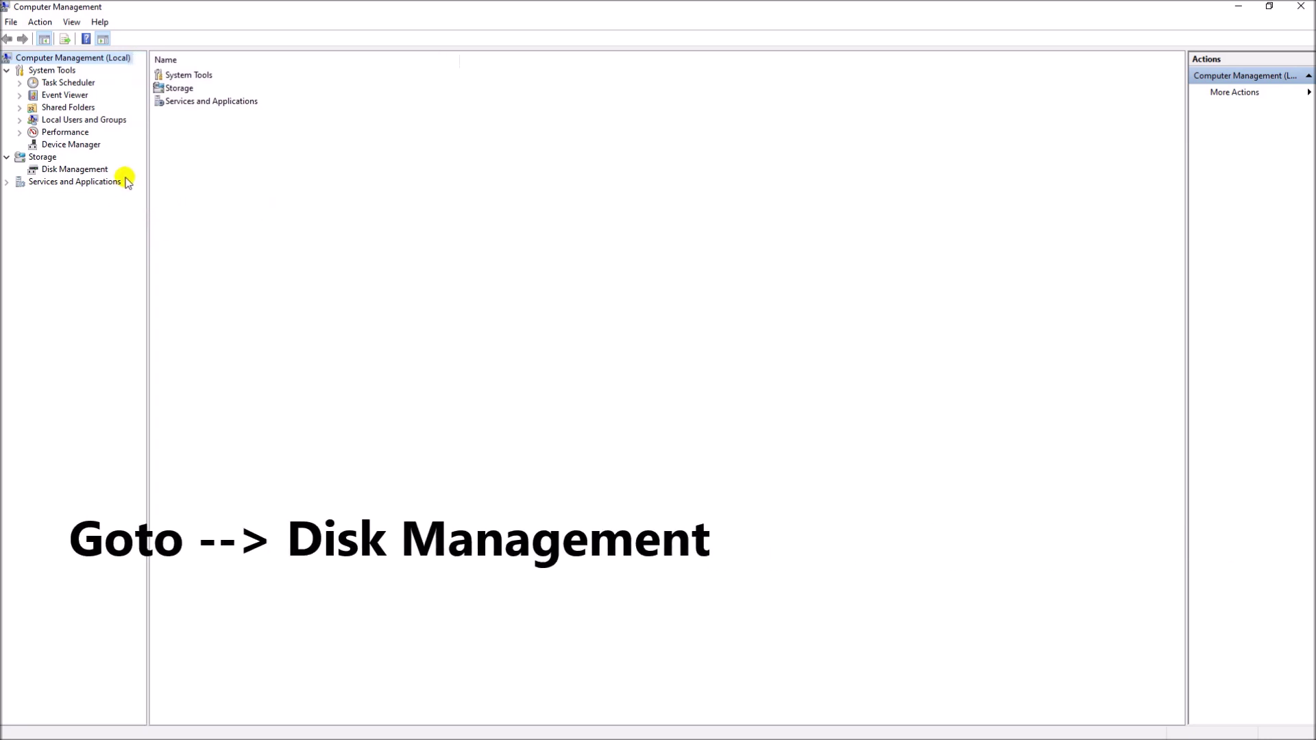
click(63, 172)
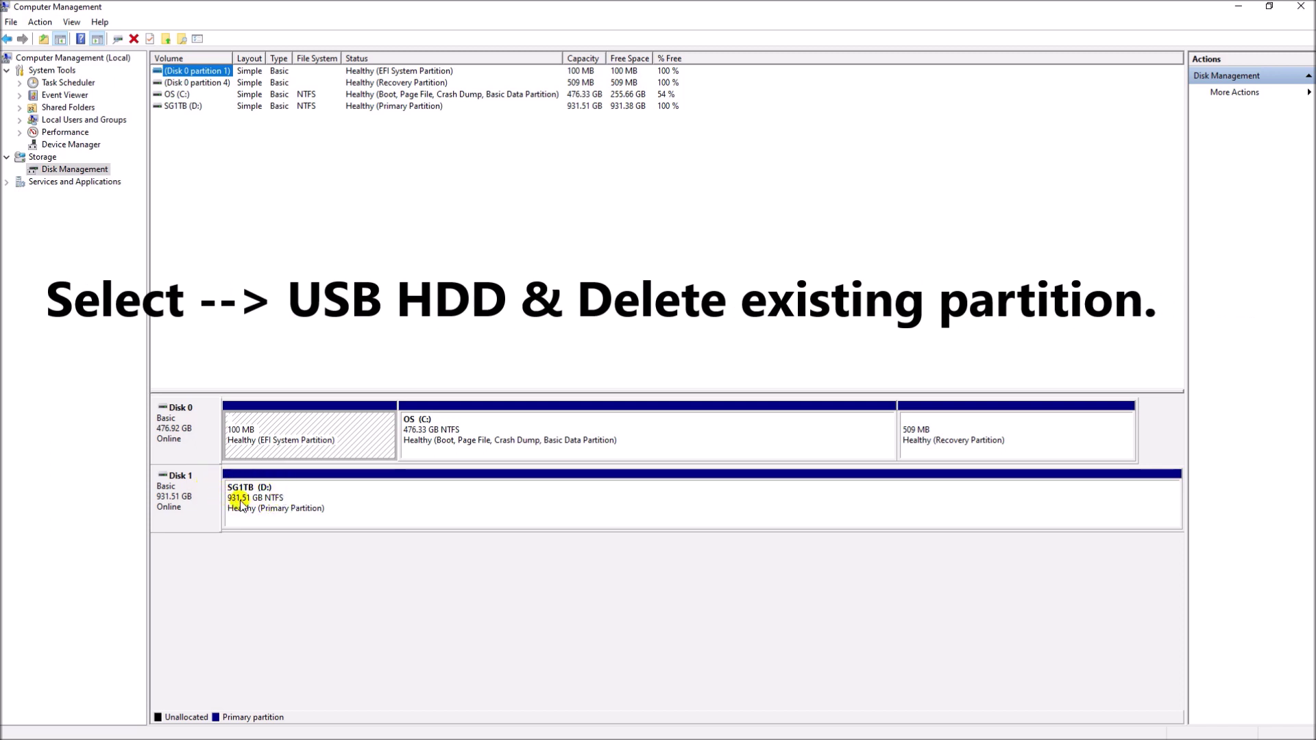
Delete the SG1TB (D:) volume on Disk 1, accepting the erasure of its data
right_click(347, 503)
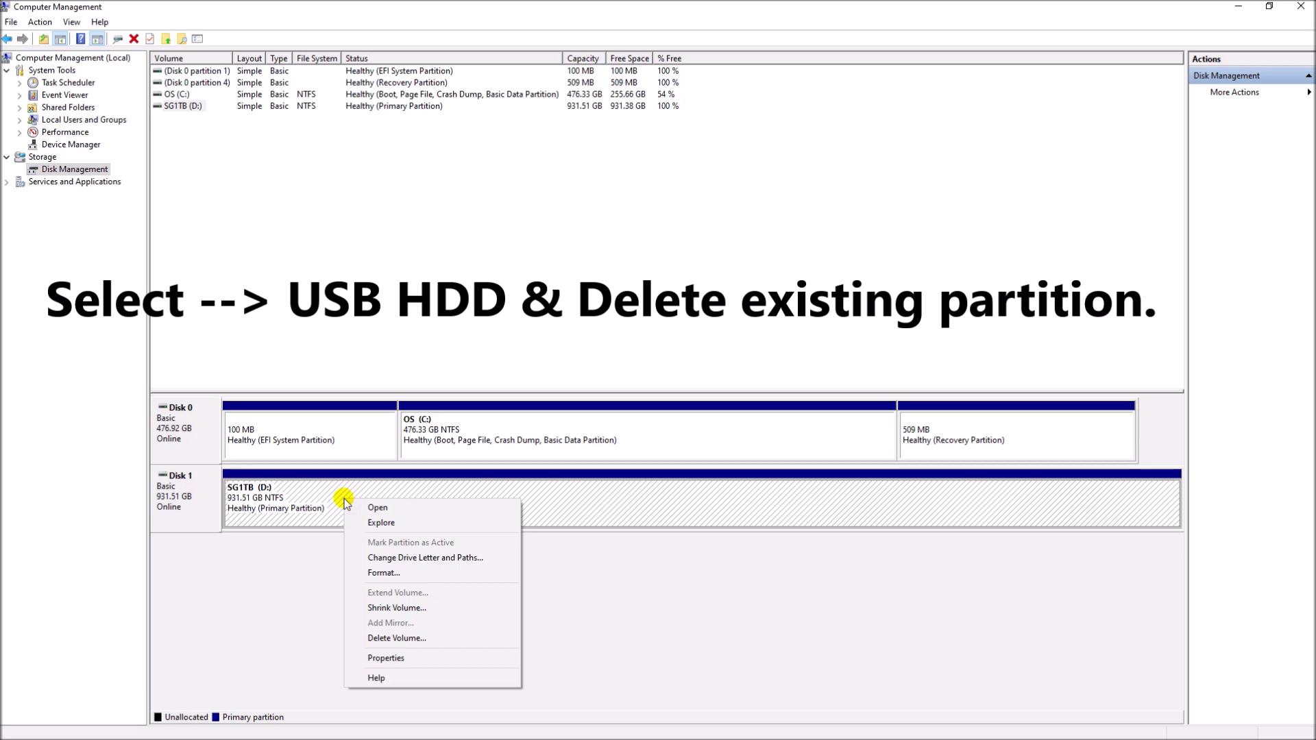
click(421, 639)
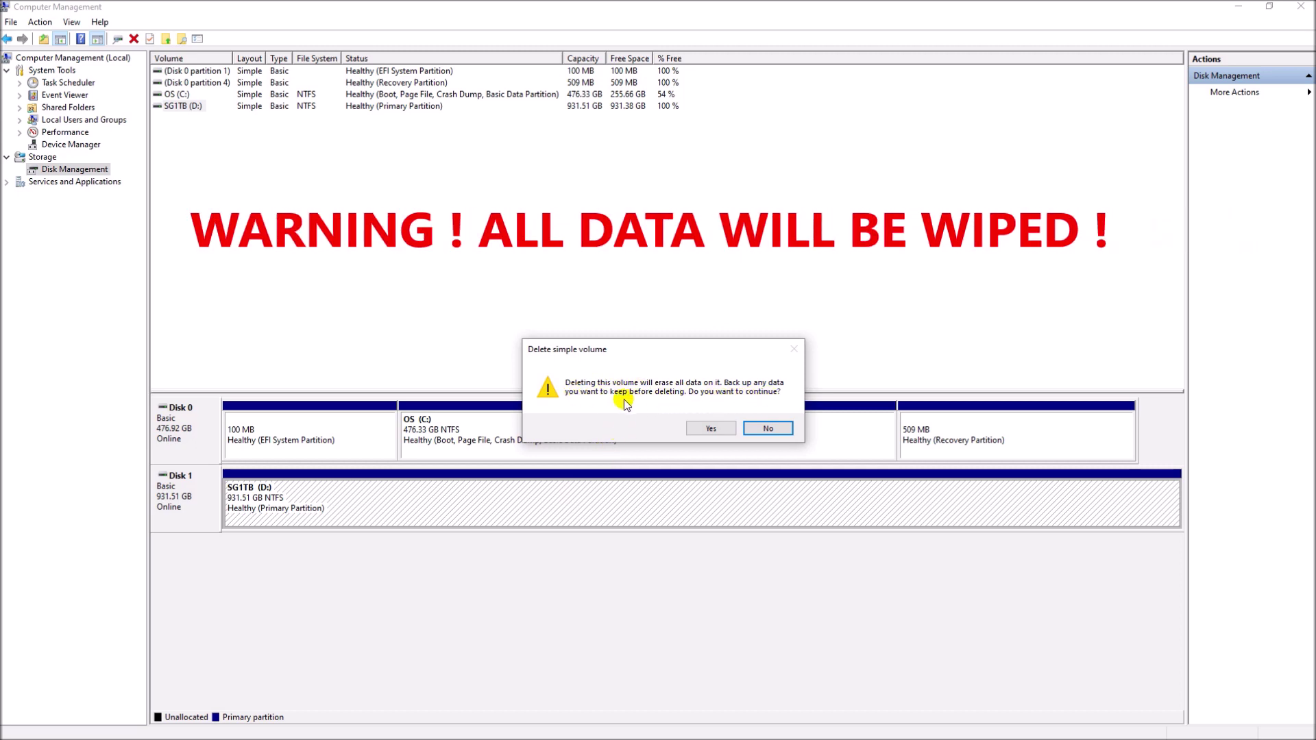
click(700, 432)
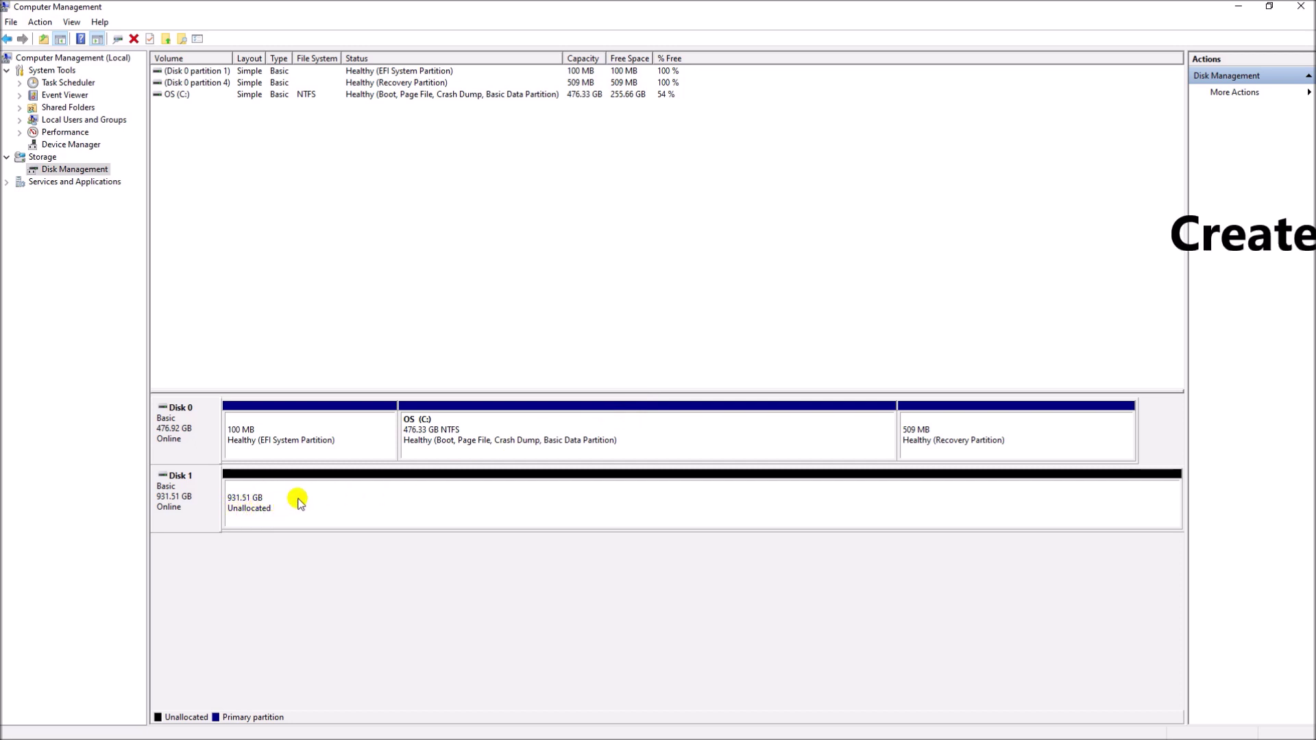
Define a new simple volume of 8000 MB in Disk 1's unallocated space with drive letter D
right_click(371, 505)
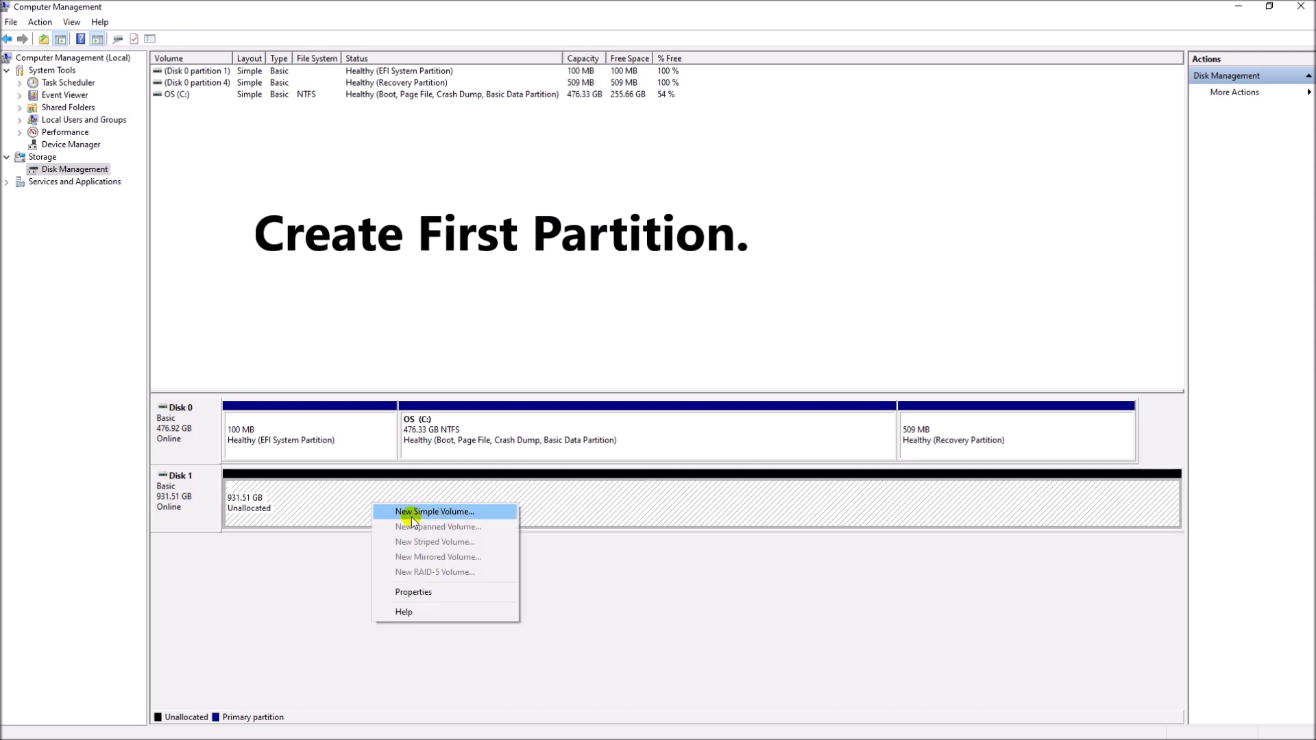
click(454, 512)
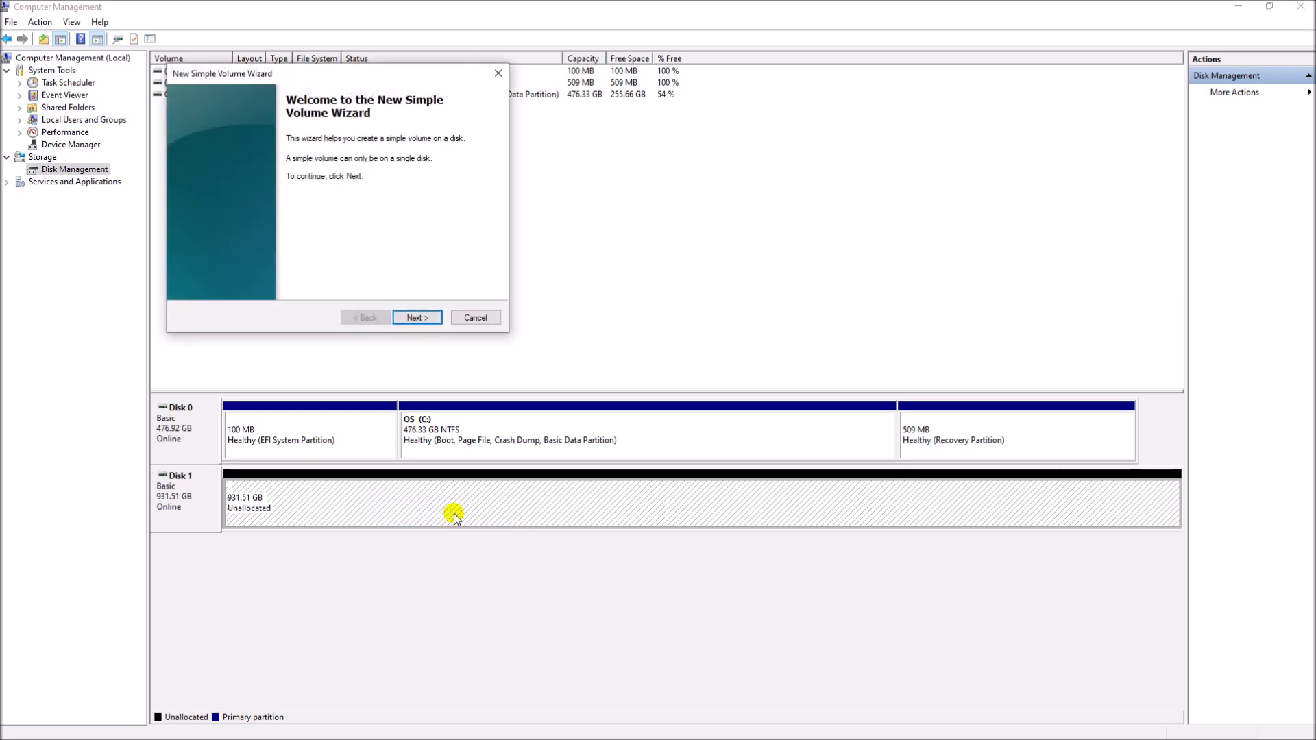
click(418, 318)
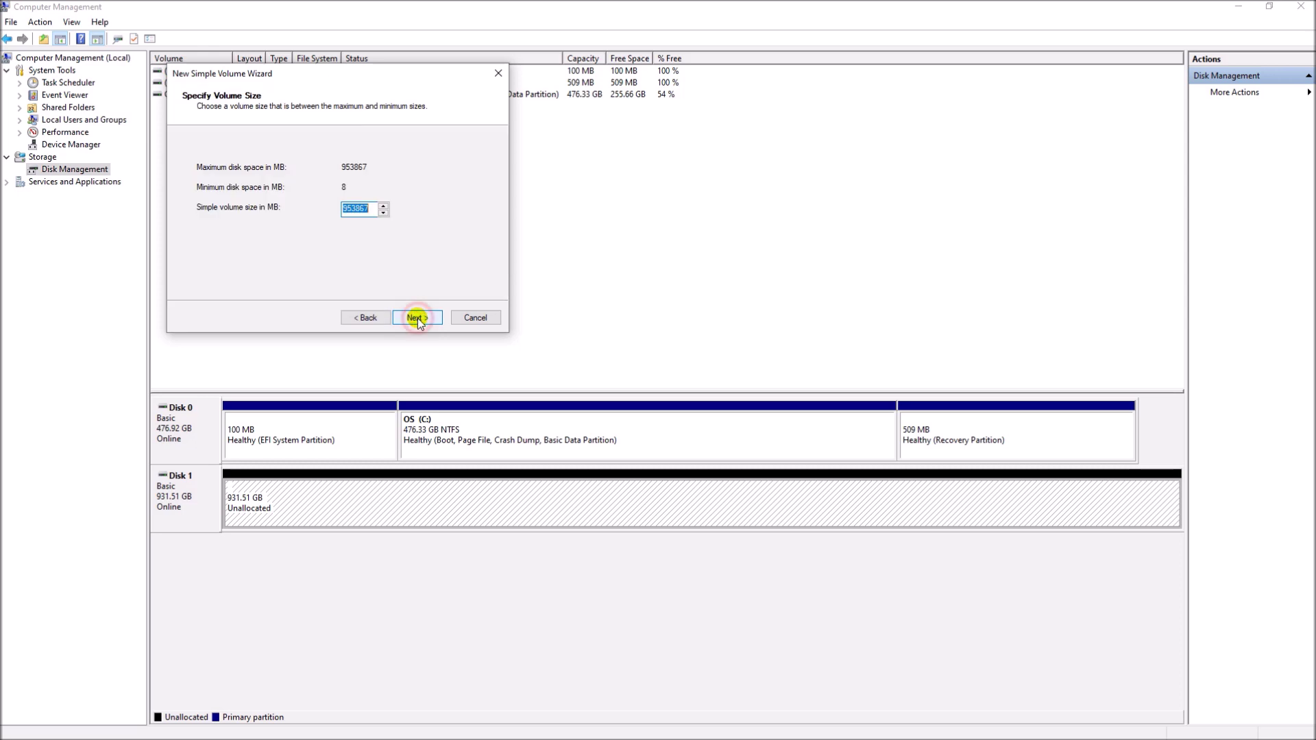
double_click(371, 210)
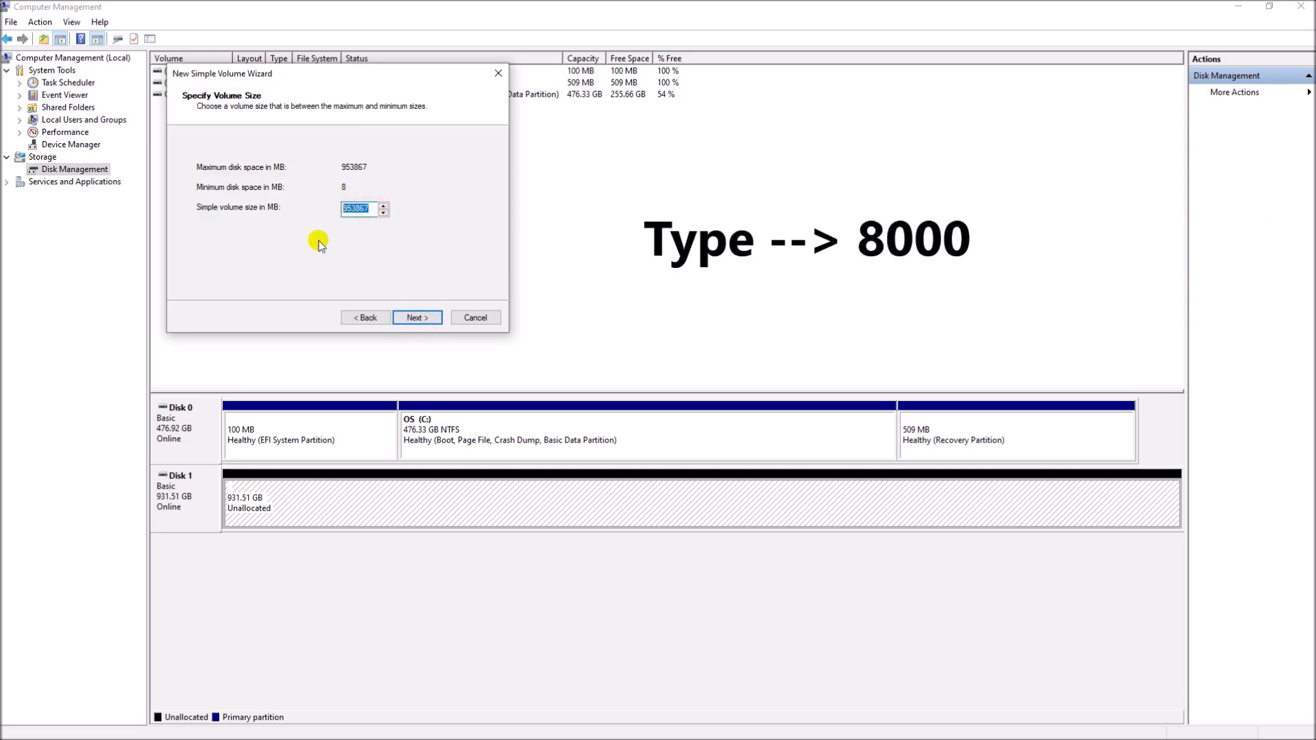
text(8000)
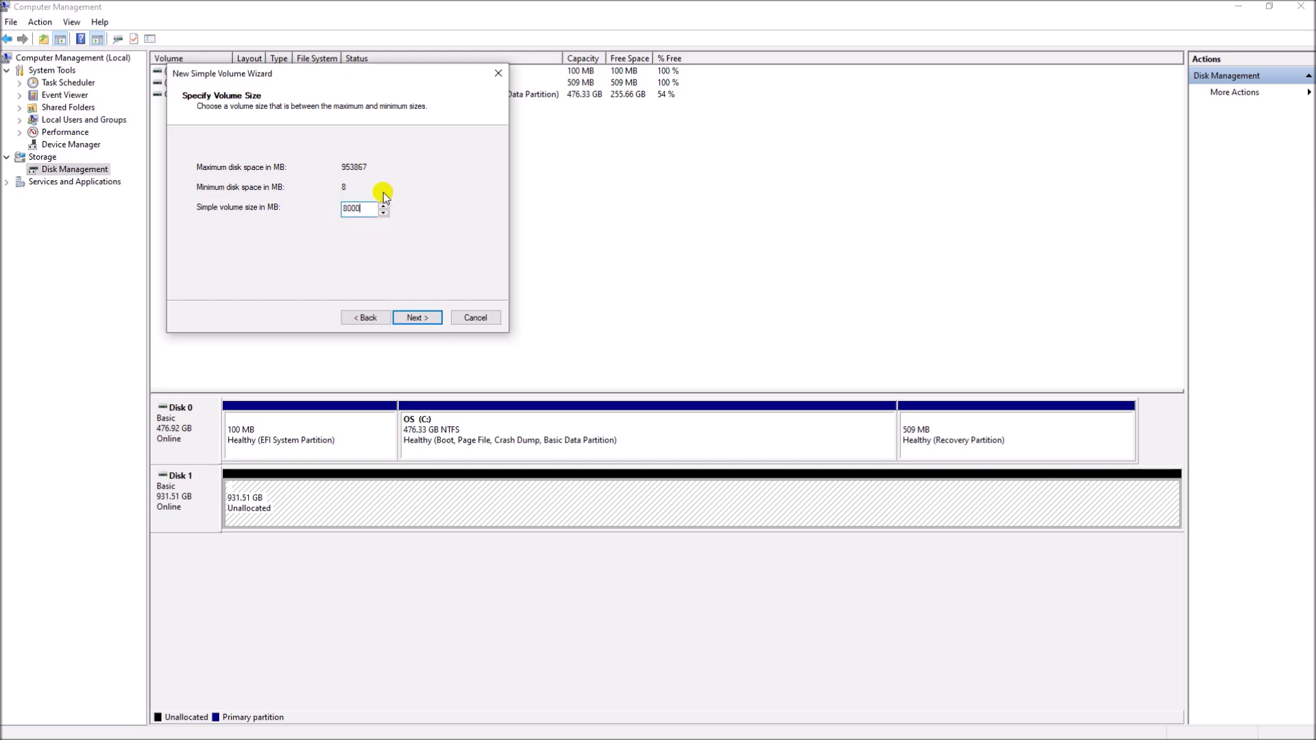
click(417, 318)
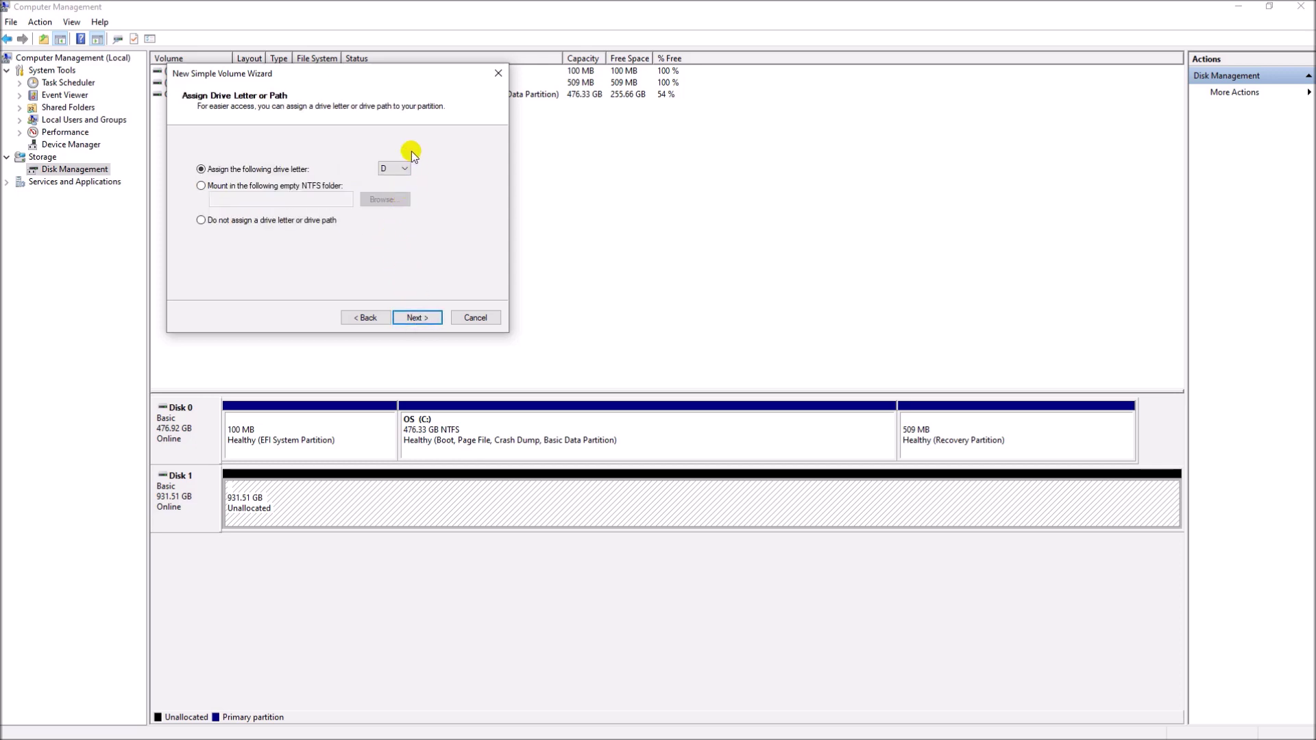
click(415, 317)
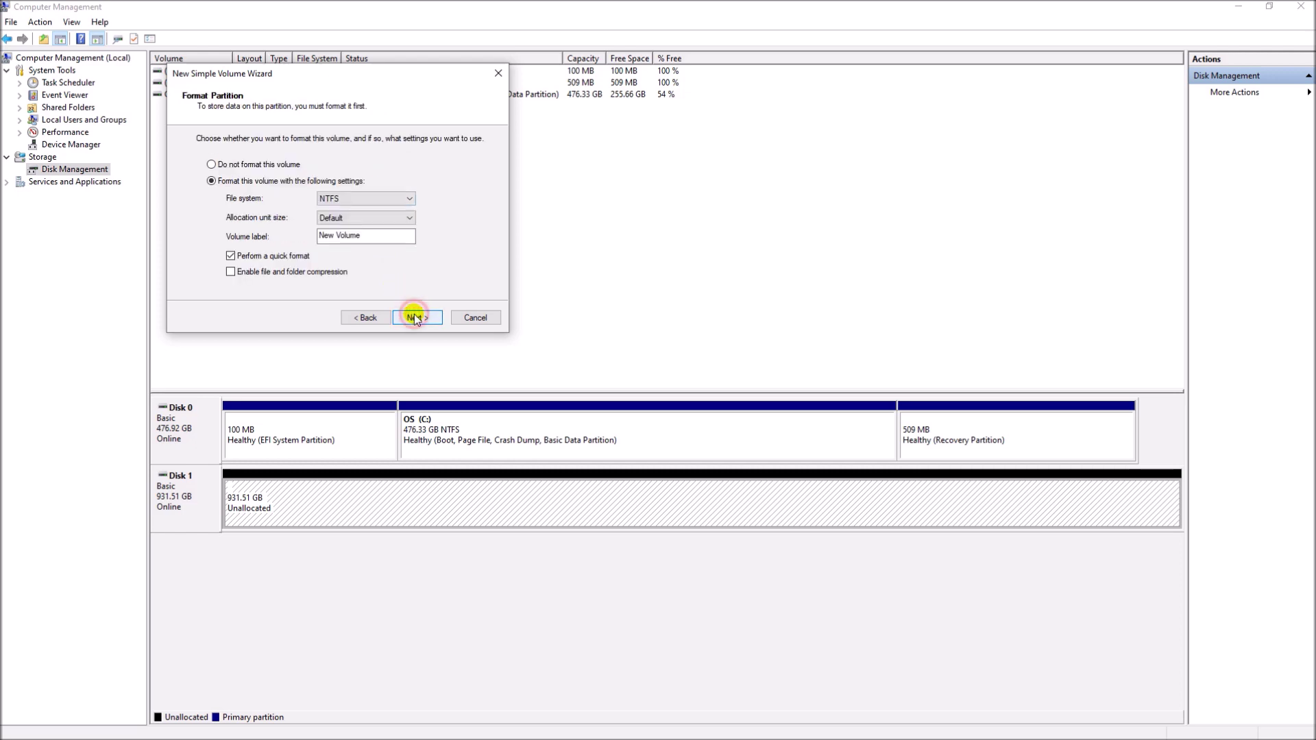
Format the new 8000 MB volume as FAT32 with the label CZ_BOOT and finish the wizard
click(350, 199)
click(350, 212)
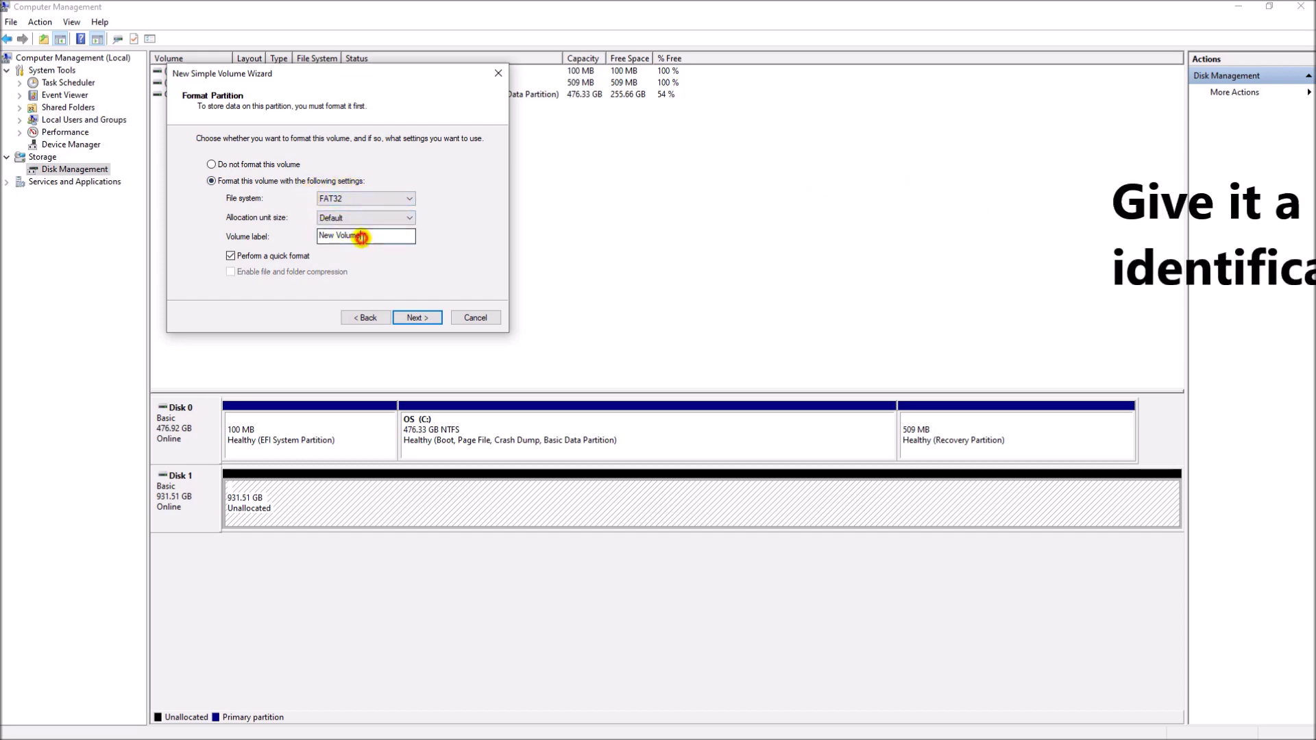
drag(373, 235, 317, 238)
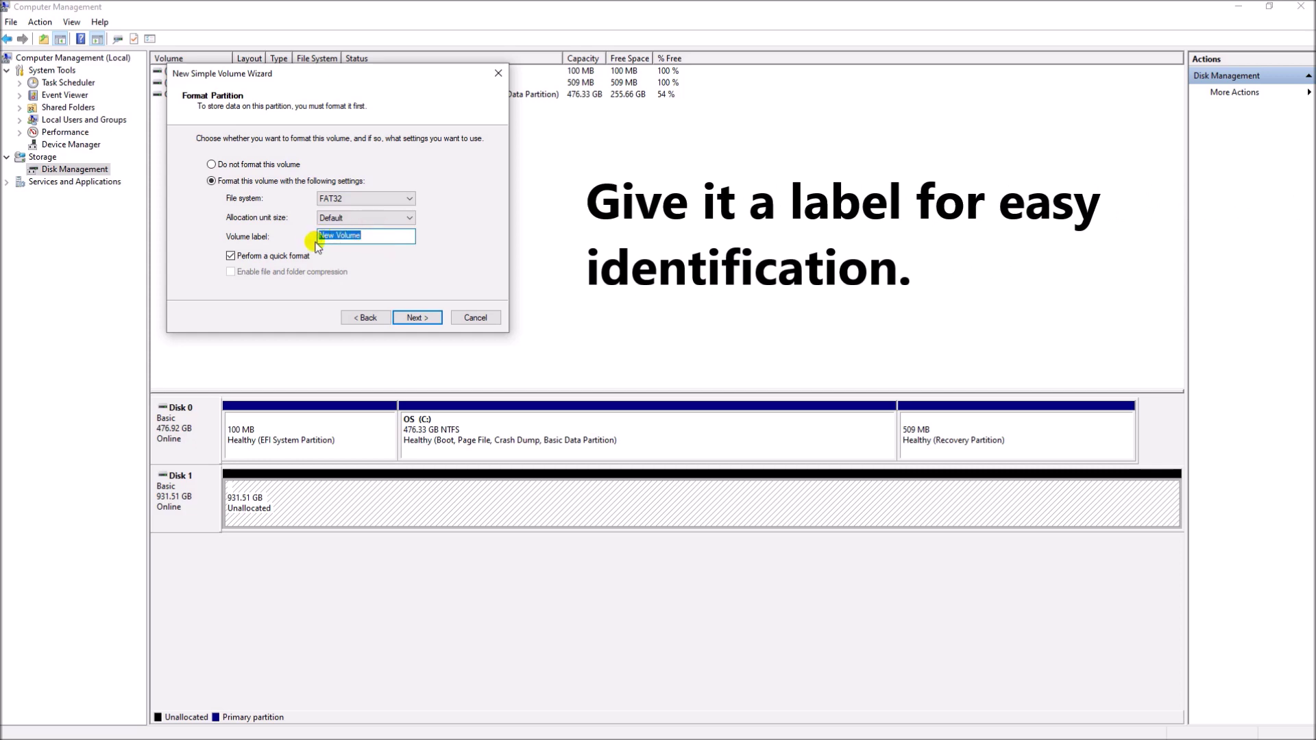
text(CZ_BOOT)
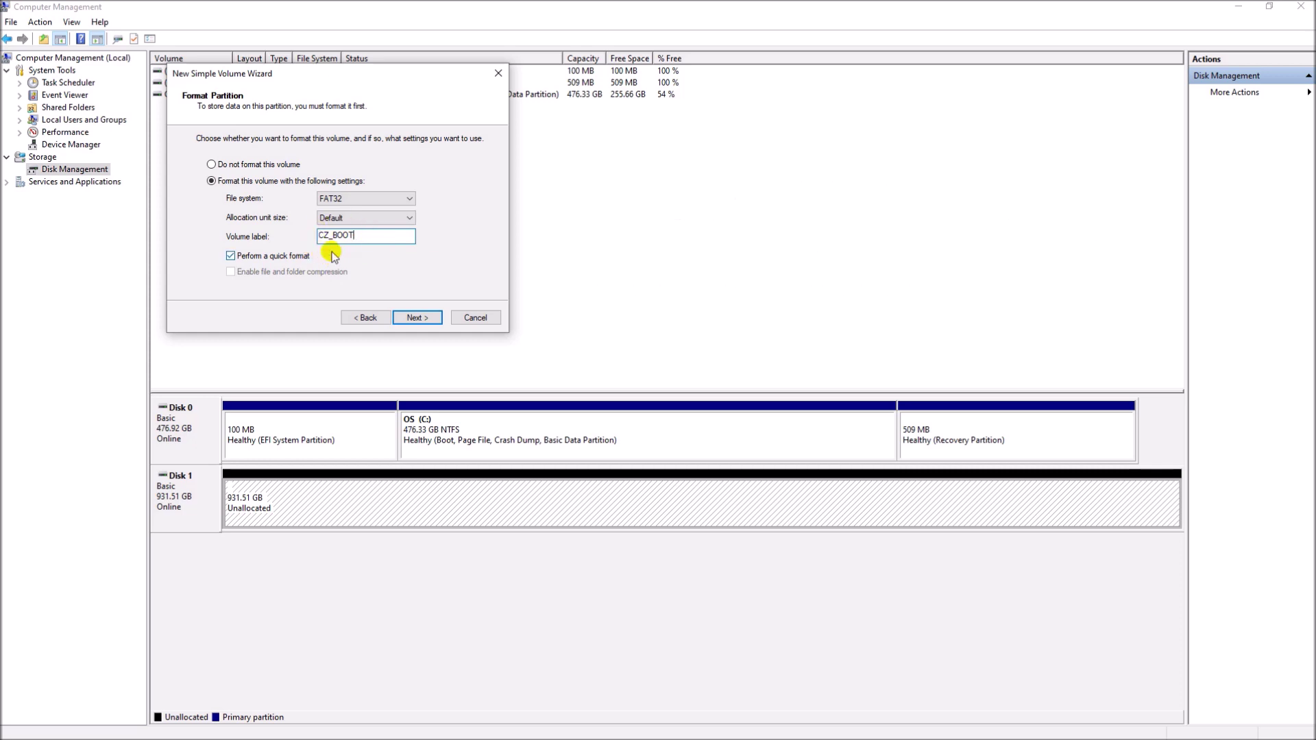
click(424, 318)
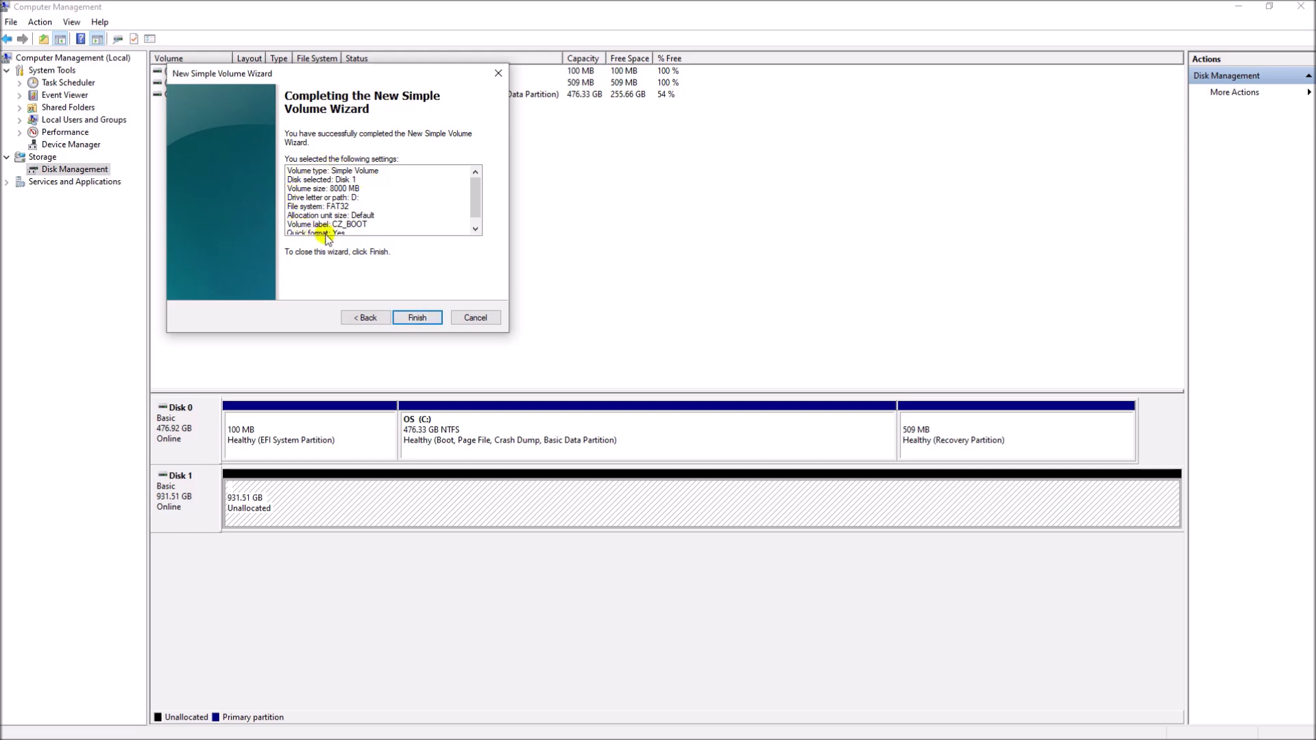
click(415, 316)
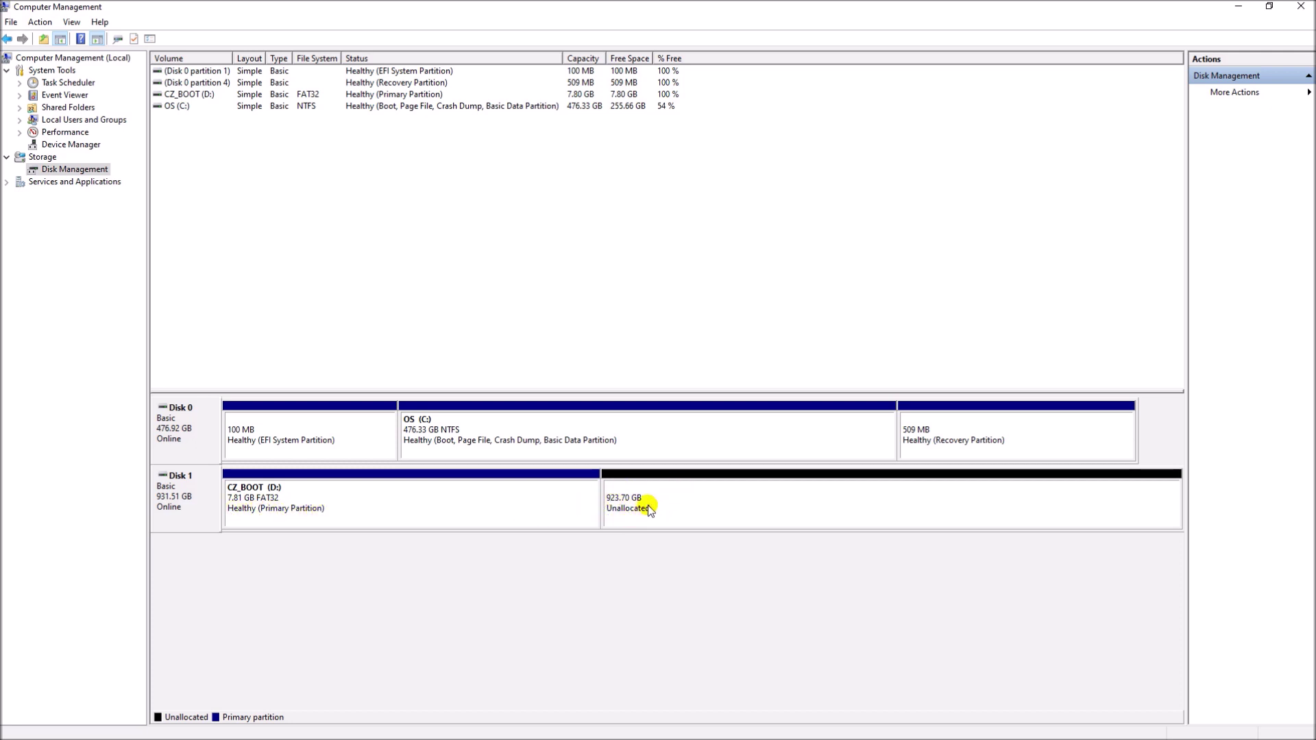
Define a second simple volume on Disk 1 using all remaining unallocated space (945866 MB) with drive letter E
right_click(751, 504)
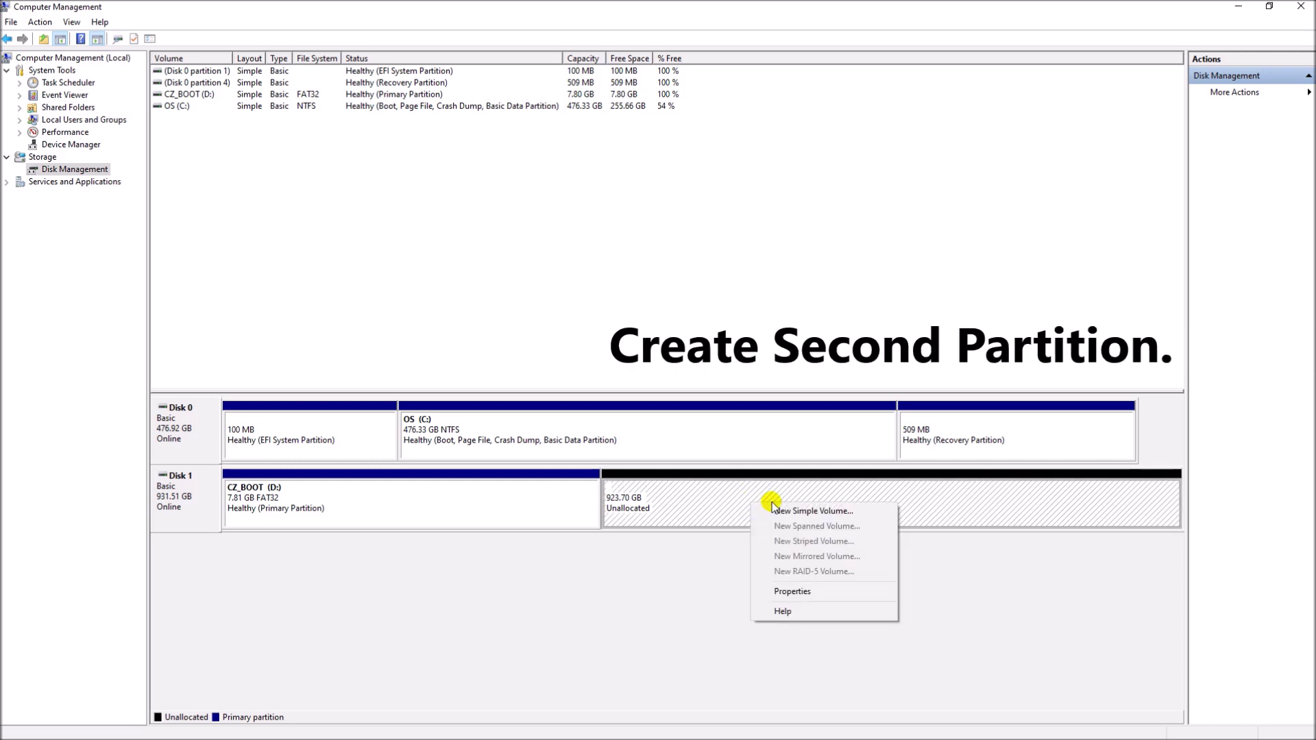
click(783, 512)
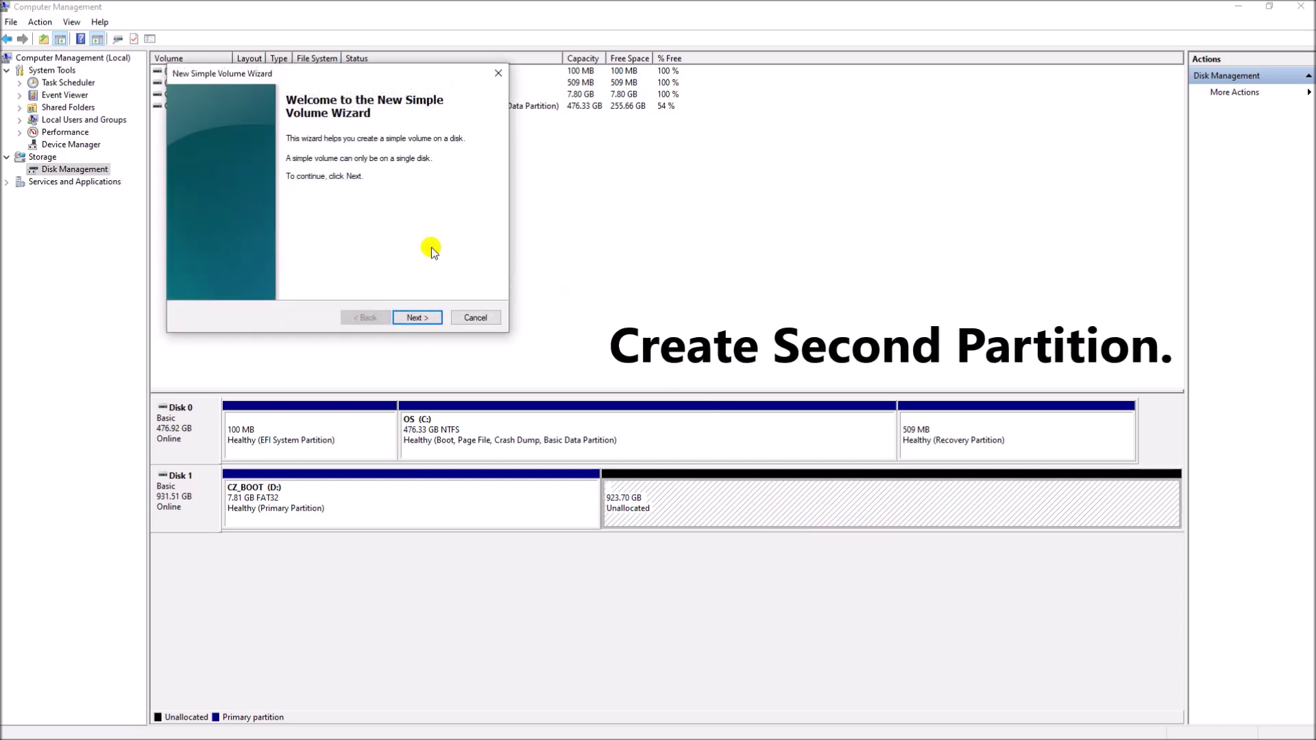
click(417, 319)
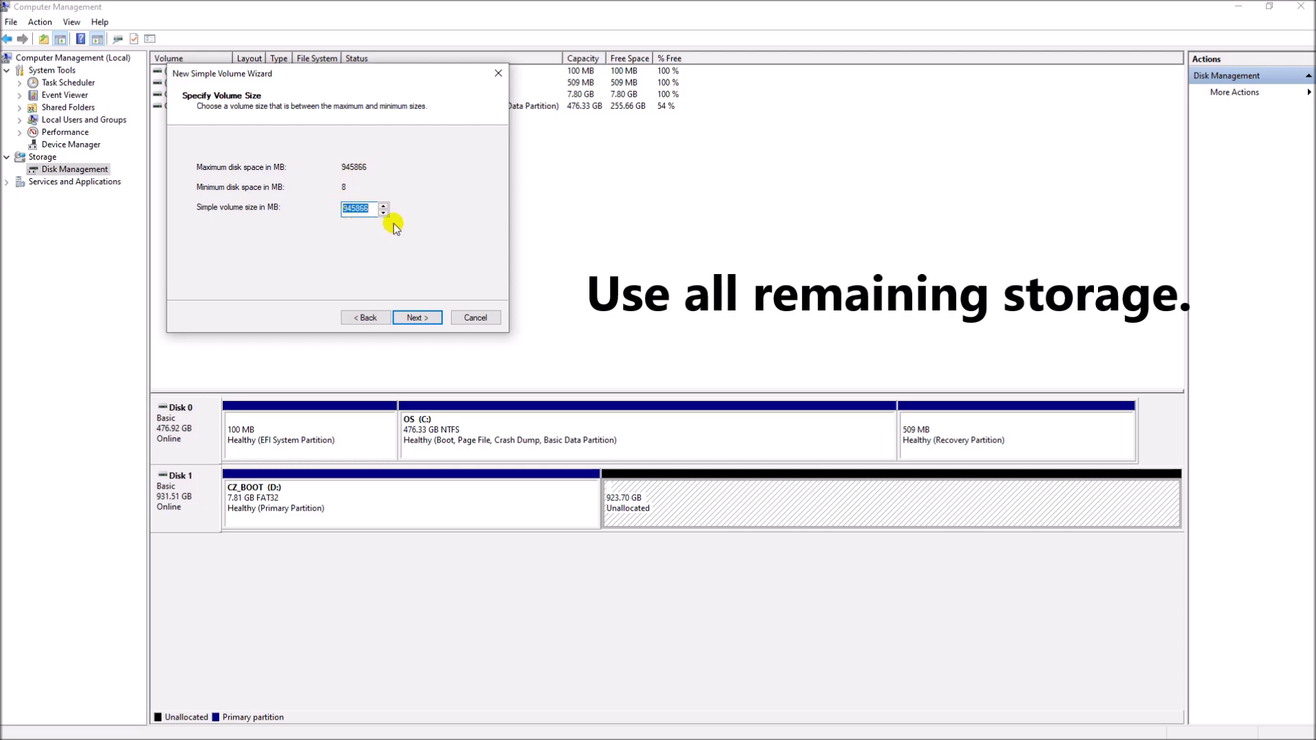
click(416, 317)
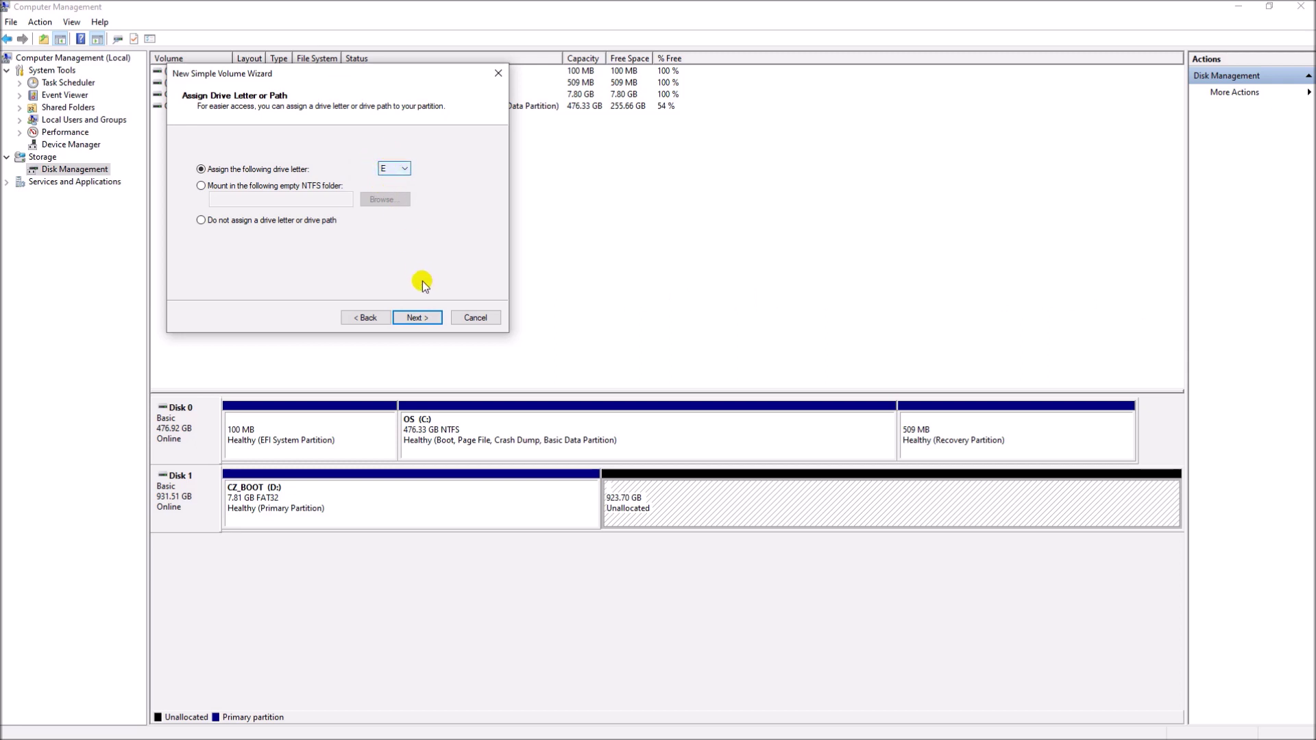
click(430, 318)
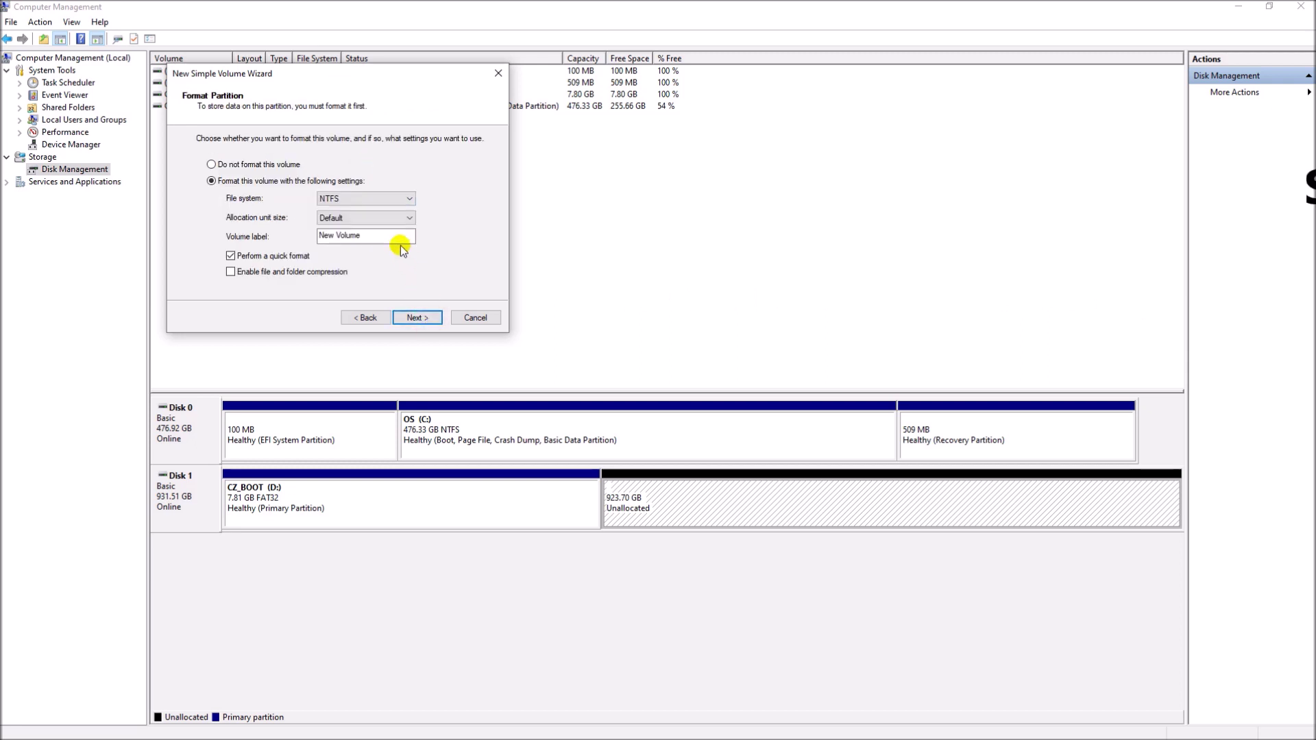
Format the second volume as NTFS with the label CZ_Image and finish creating it
click(350, 200)
click(348, 210)
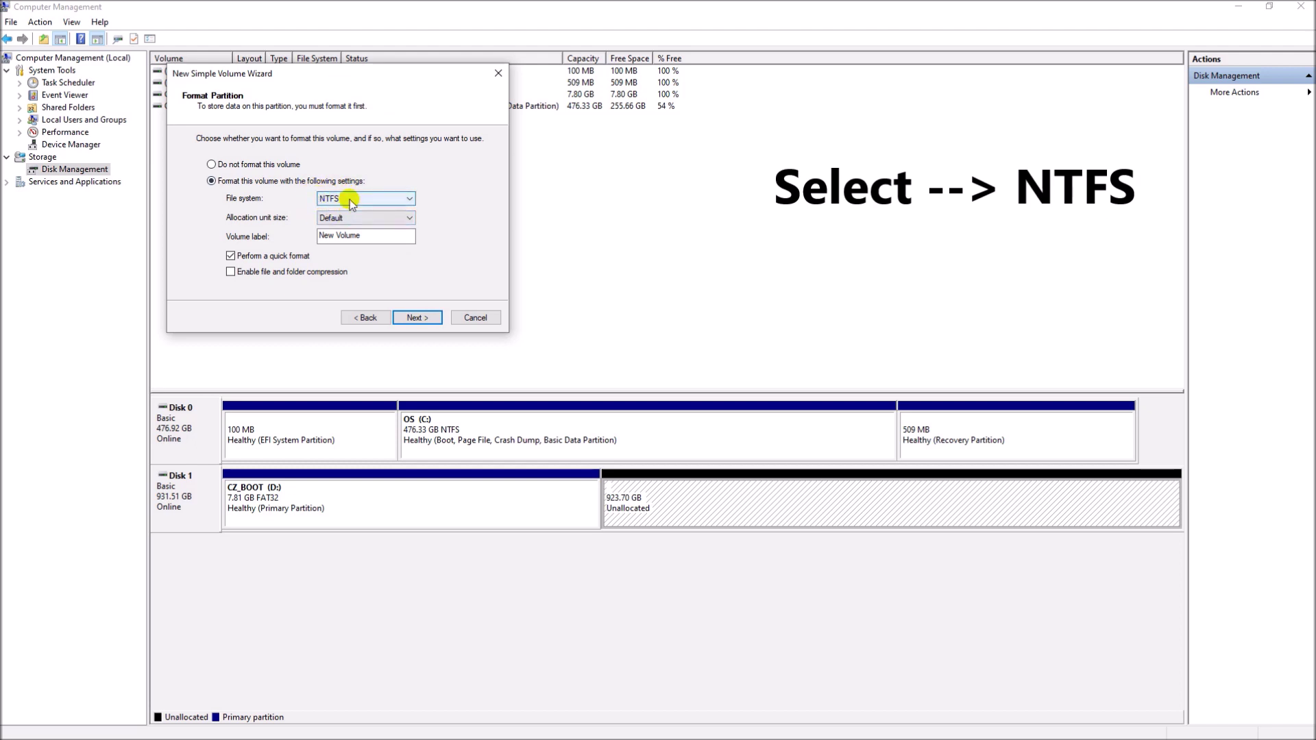
click(362, 237)
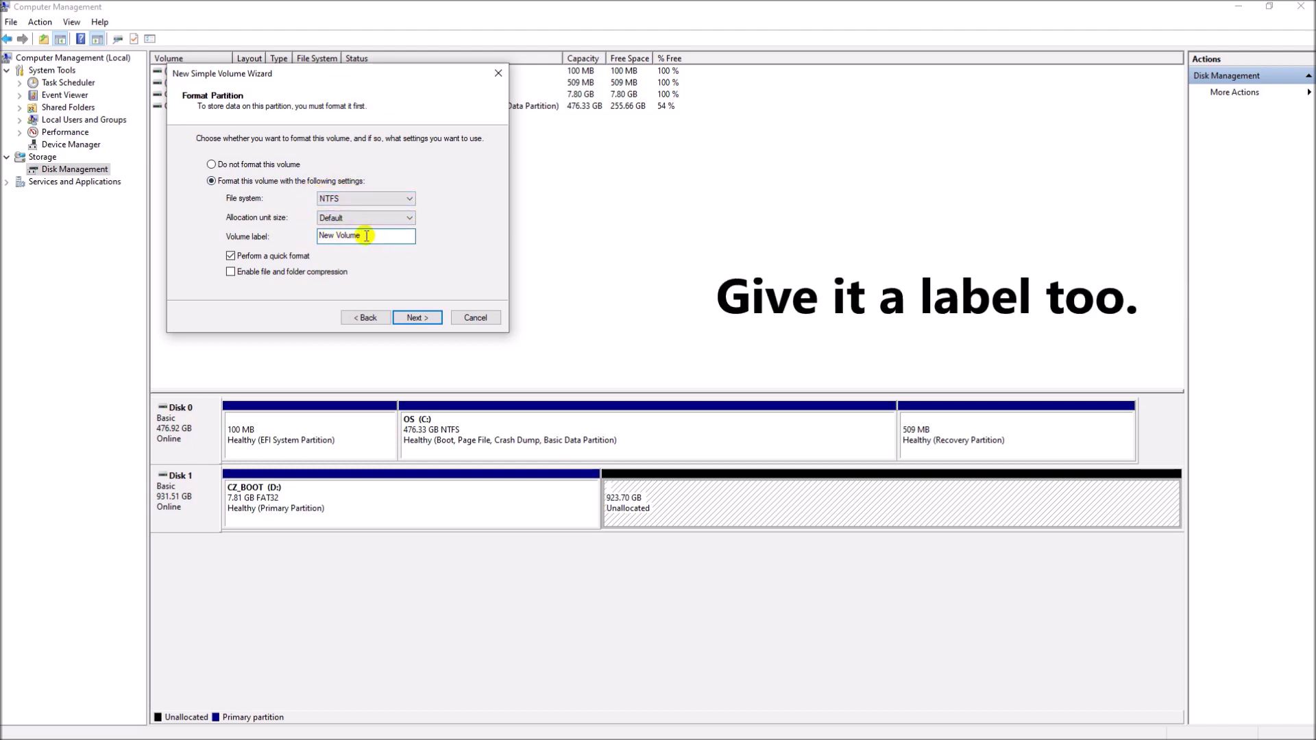
click(371, 236)
drag(370, 236, 312, 235)
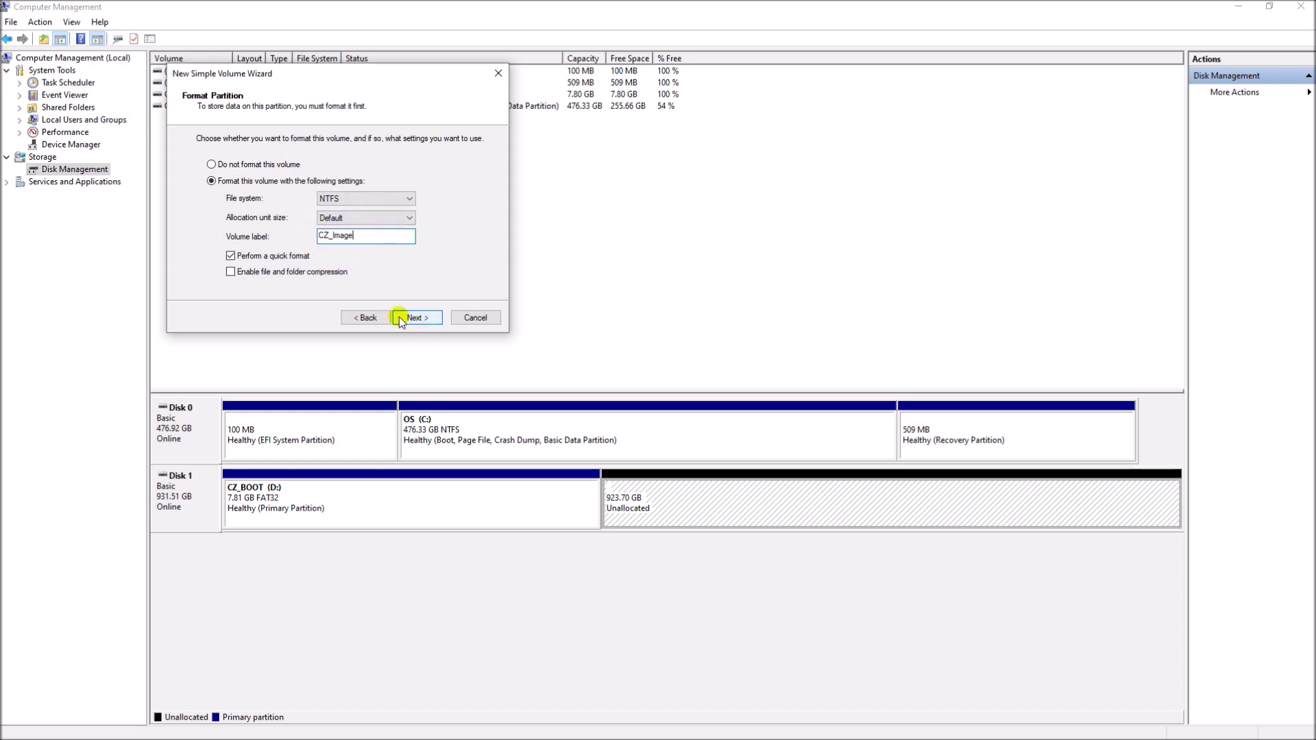
click(431, 319)
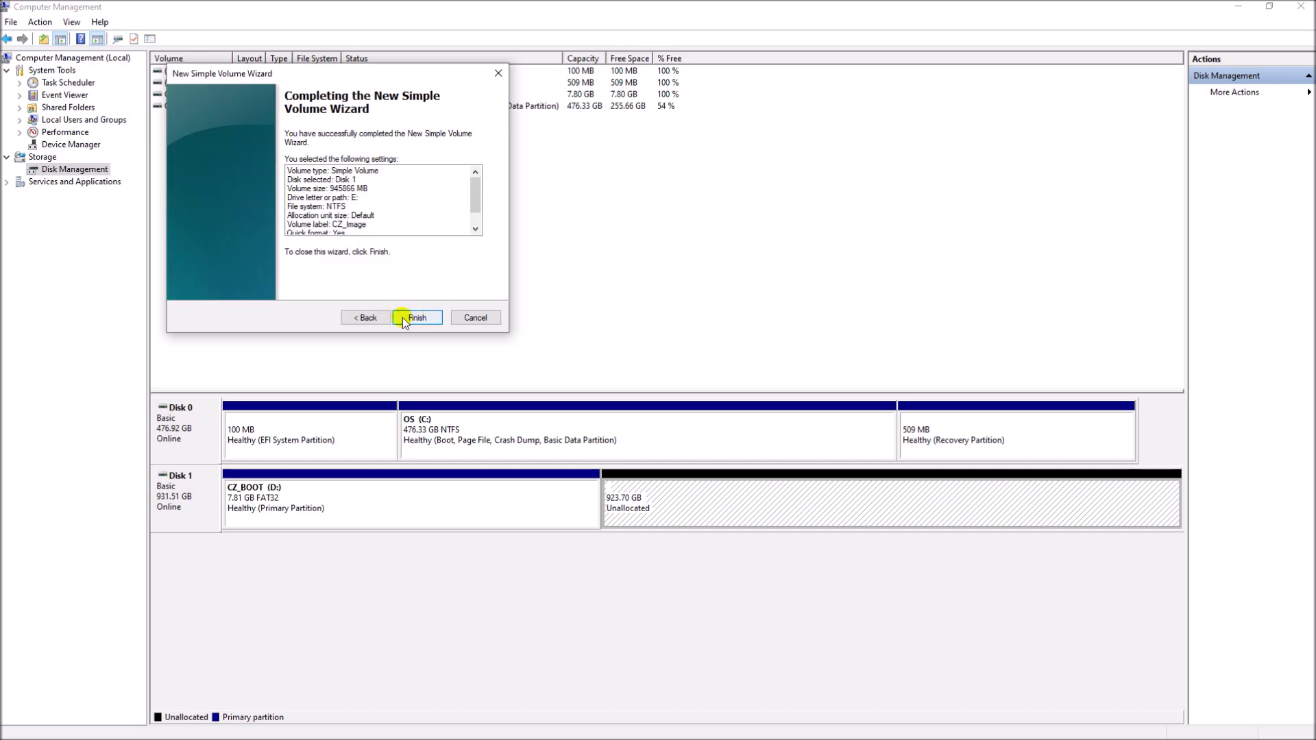
click(432, 319)
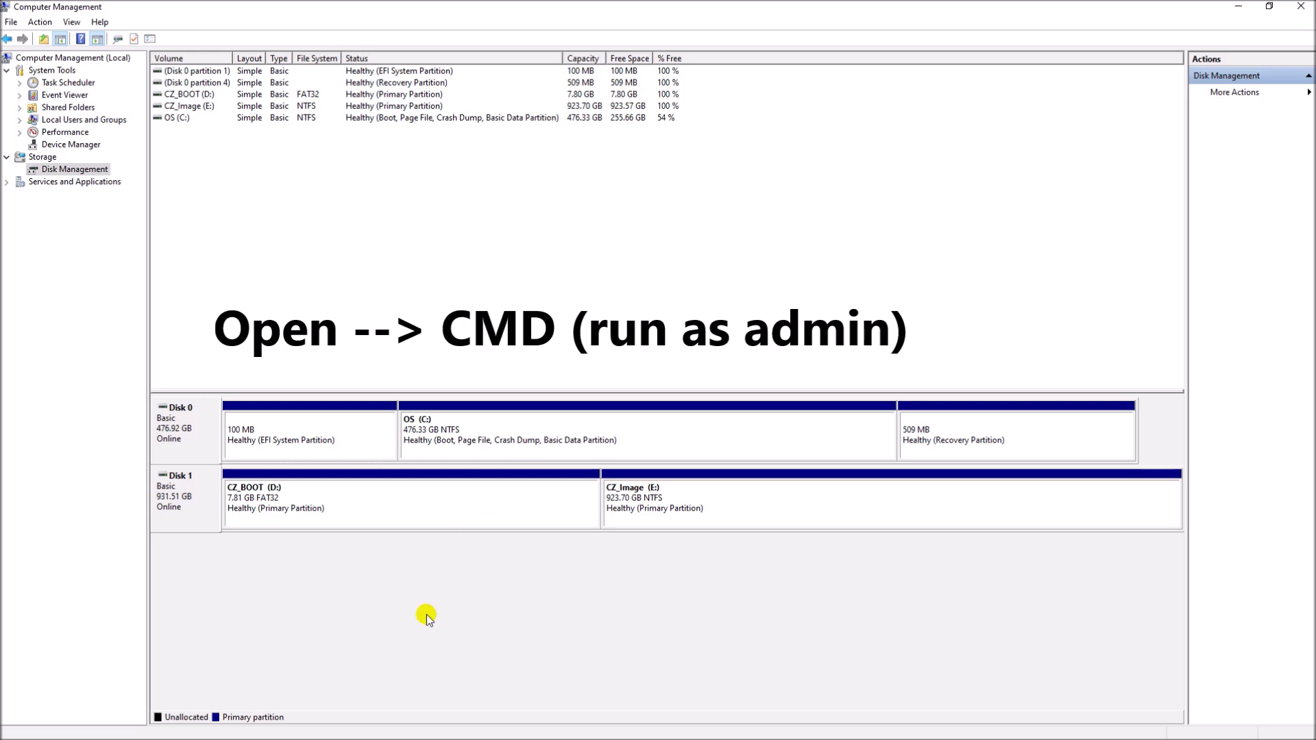
Open Command Prompt as administrator, maximized, with a cleared prompt at the root of C:
key(super)
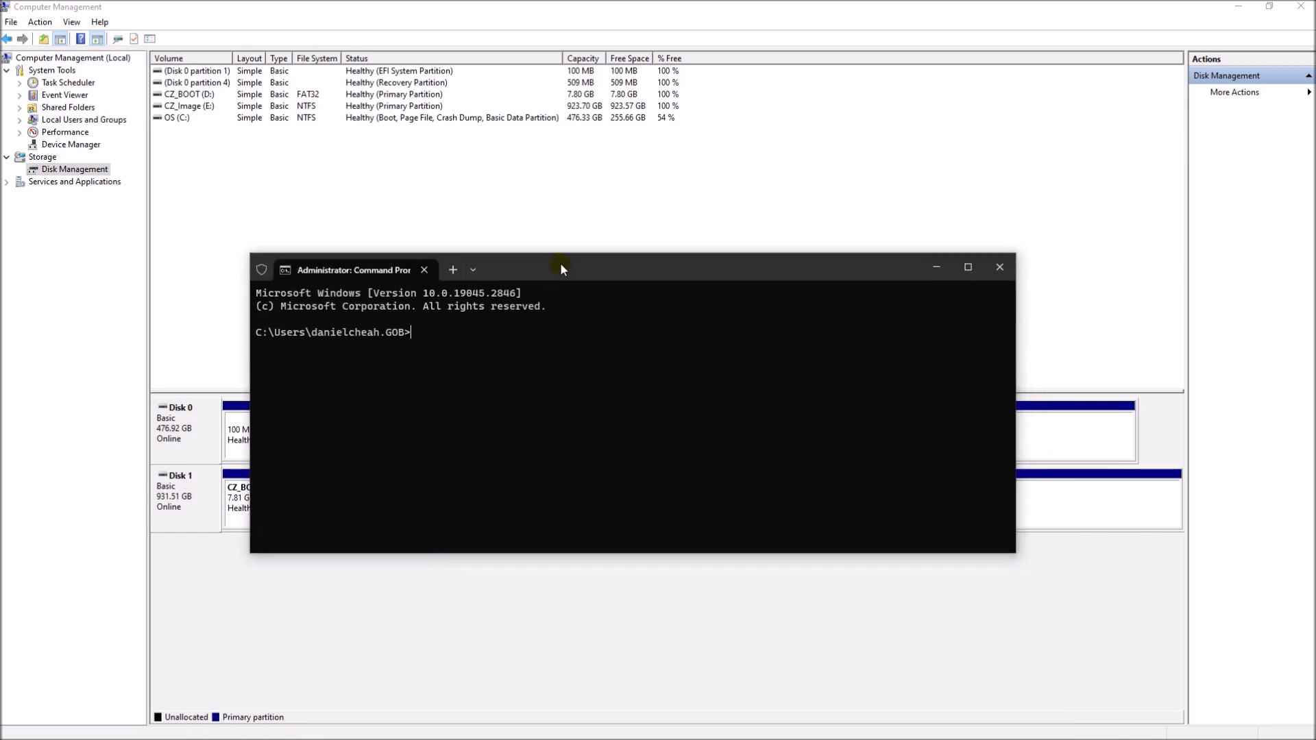
text(cd\)
key(Return)
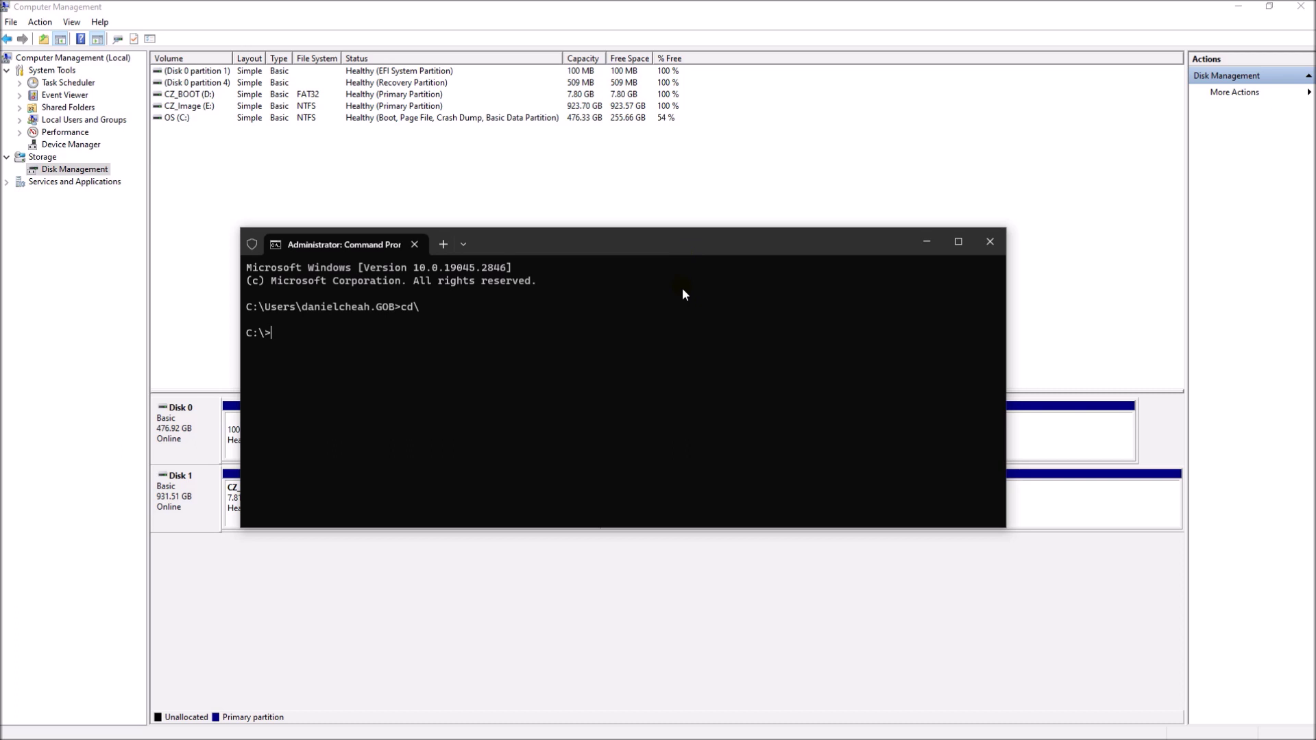
text(cls)
key(Return)
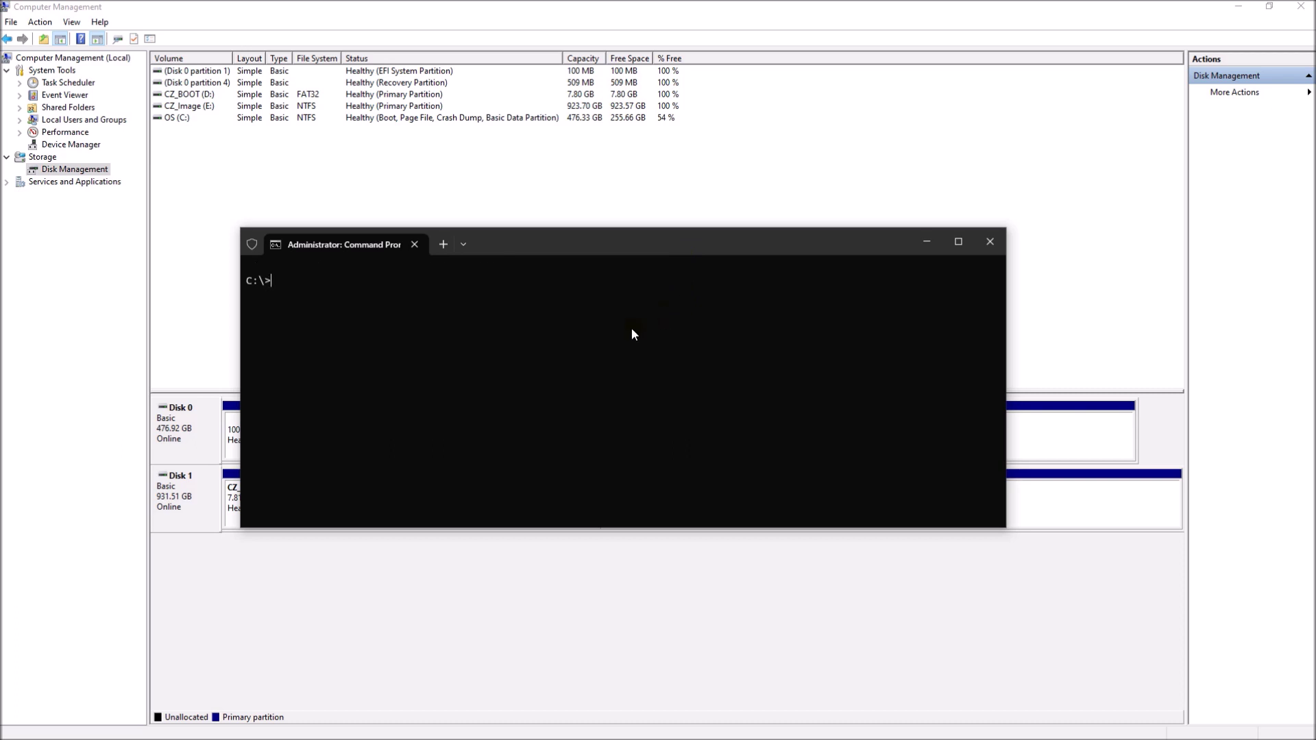
double_click(619, 243)
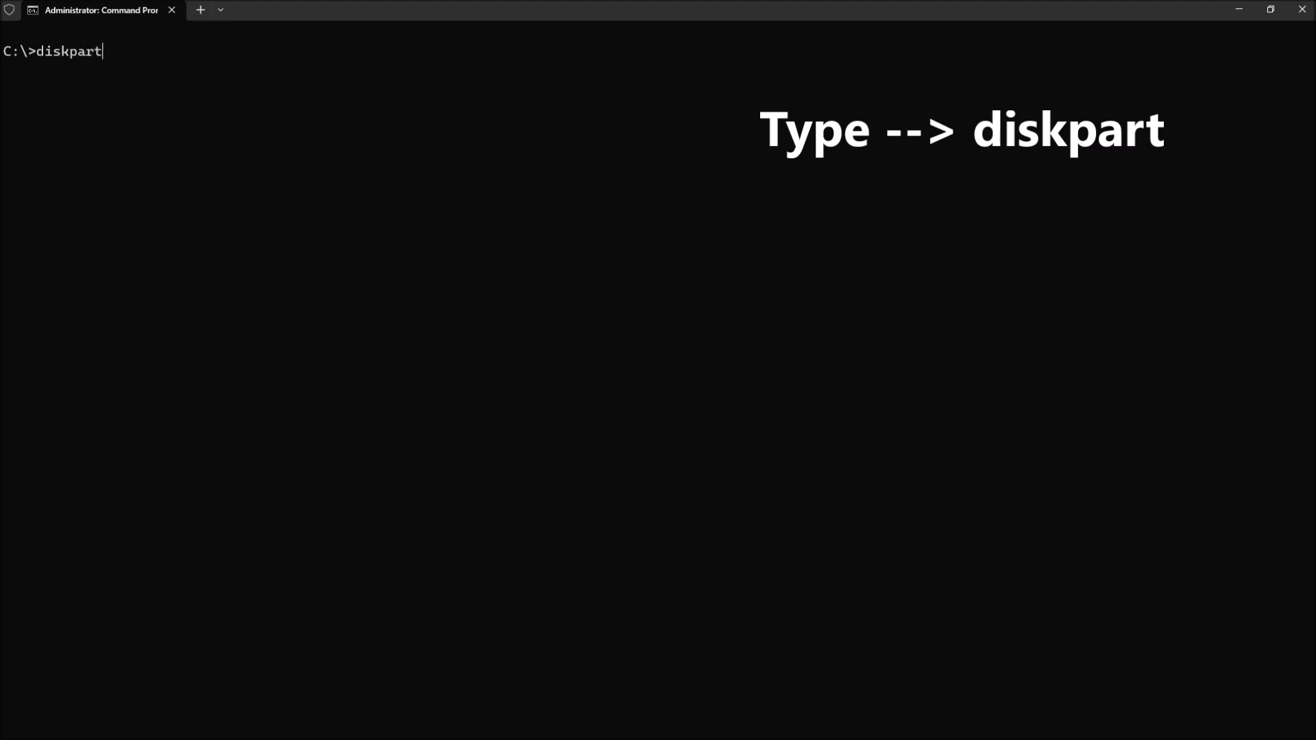
Start diskpart and list the disks to identify the USB hard drive
key(Return)
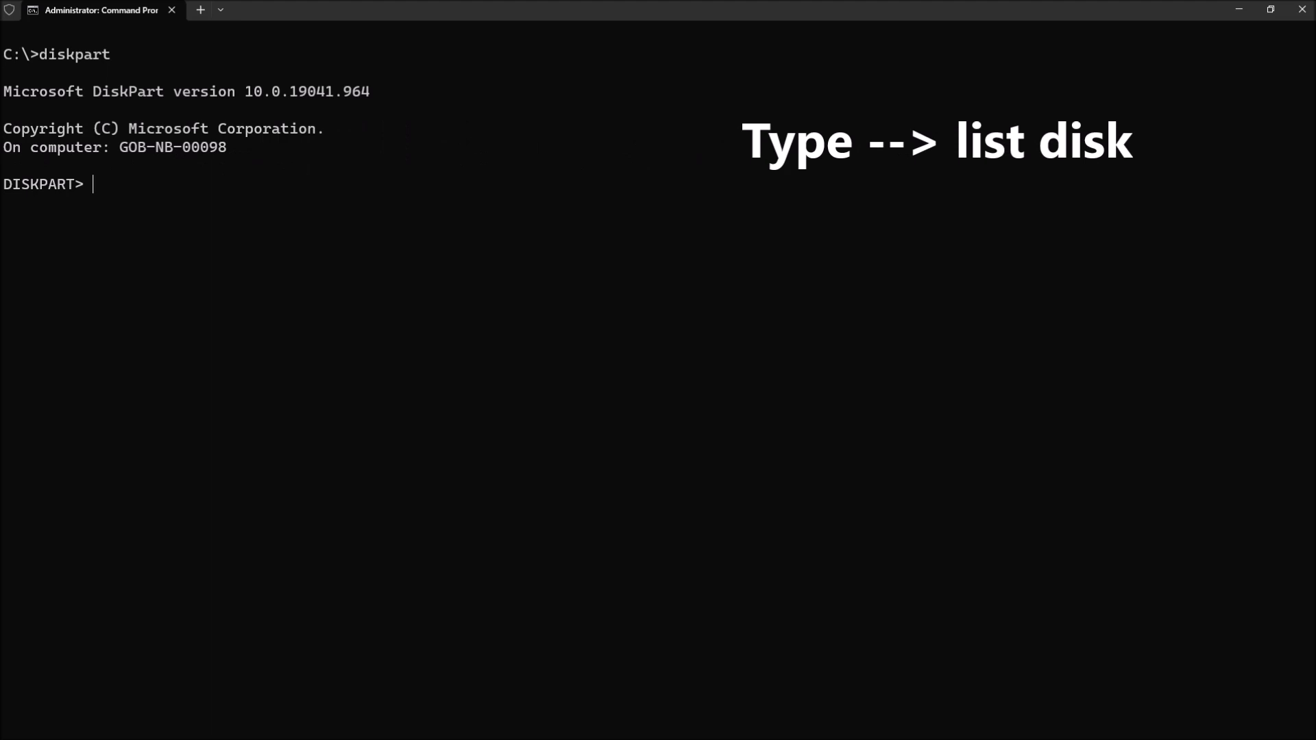
text(ist disk)
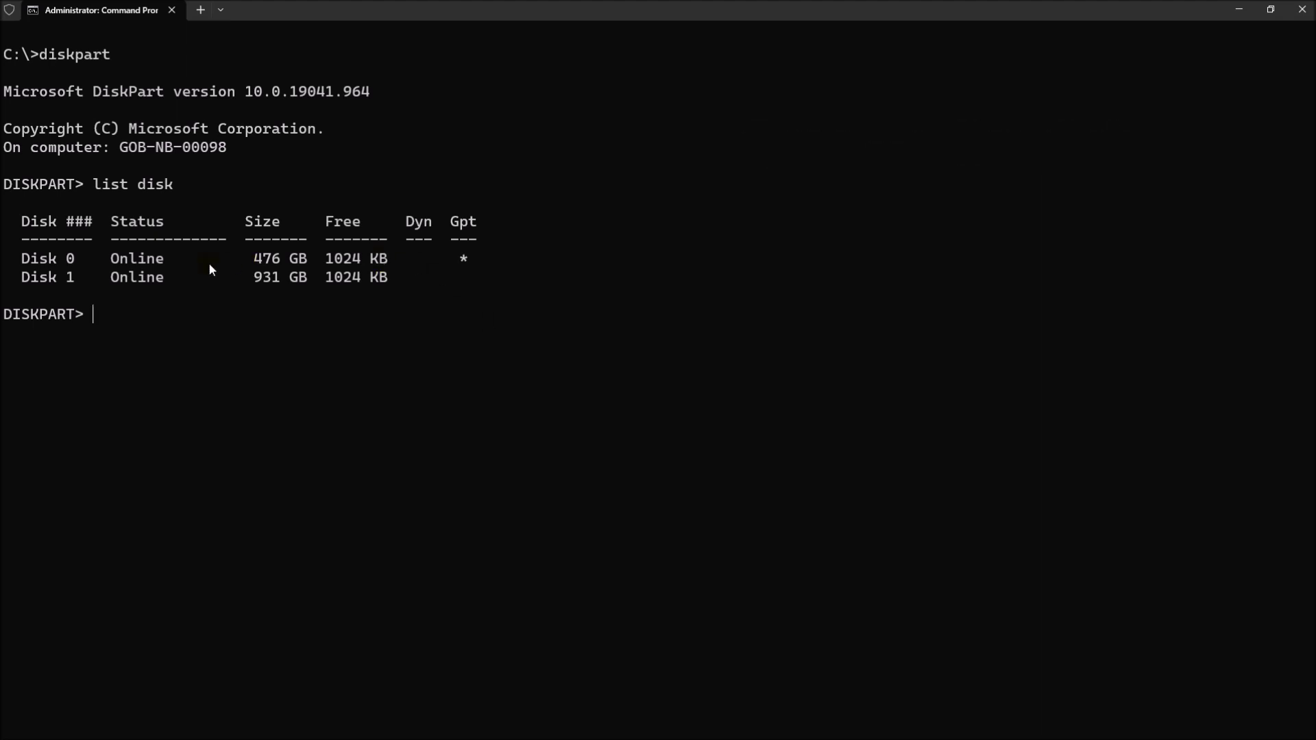
drag(25, 280, 384, 284)
click(155, 314)
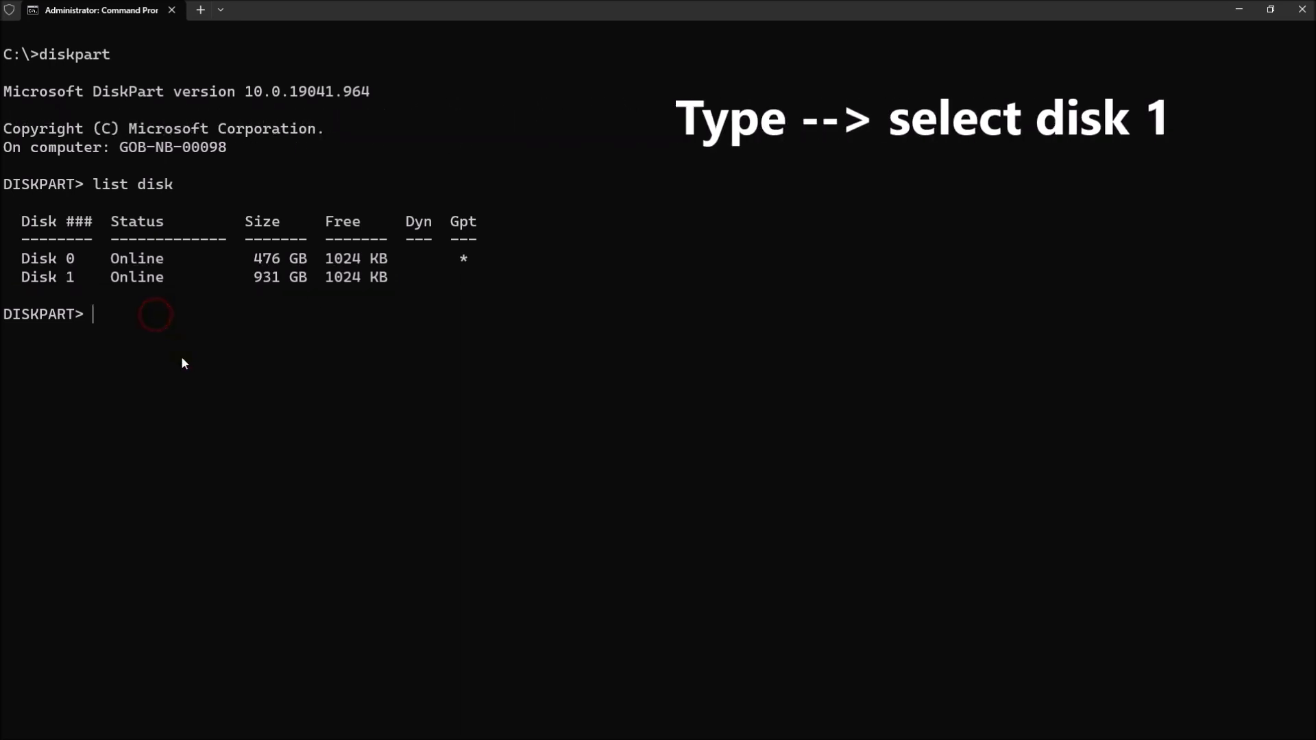
Select disk 1 in diskpart and list the disks again to check the selection
text(select disk 1)
key(Return)
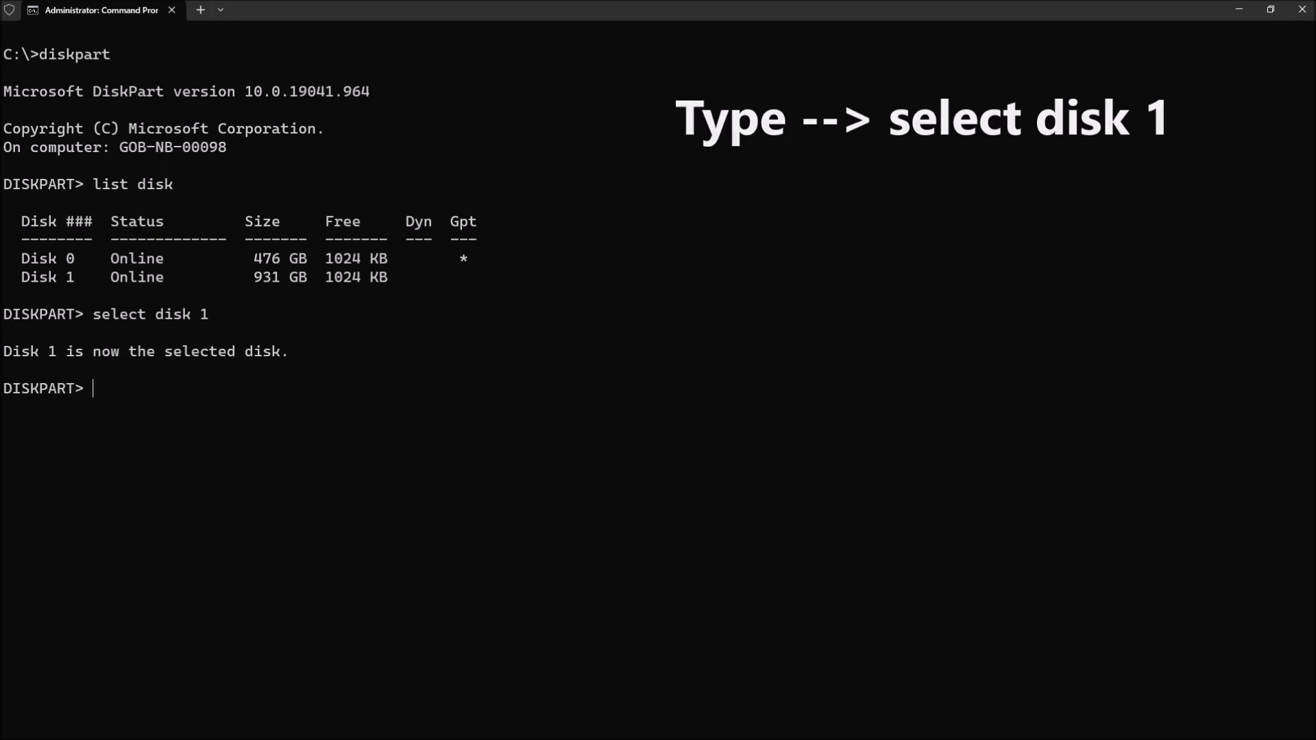
key(Up)
key(Up)
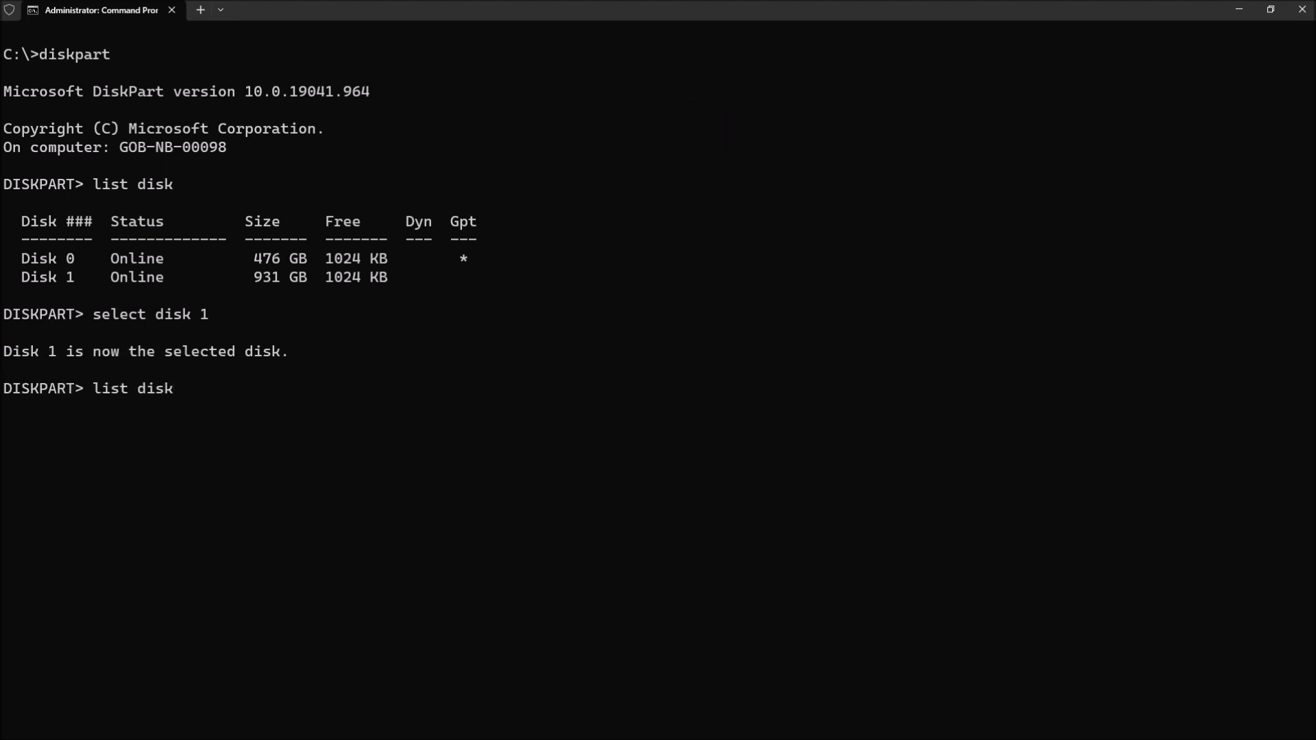
key(Return)
drag(4, 483, 255, 485)
drag(379, 488, 390, 486)
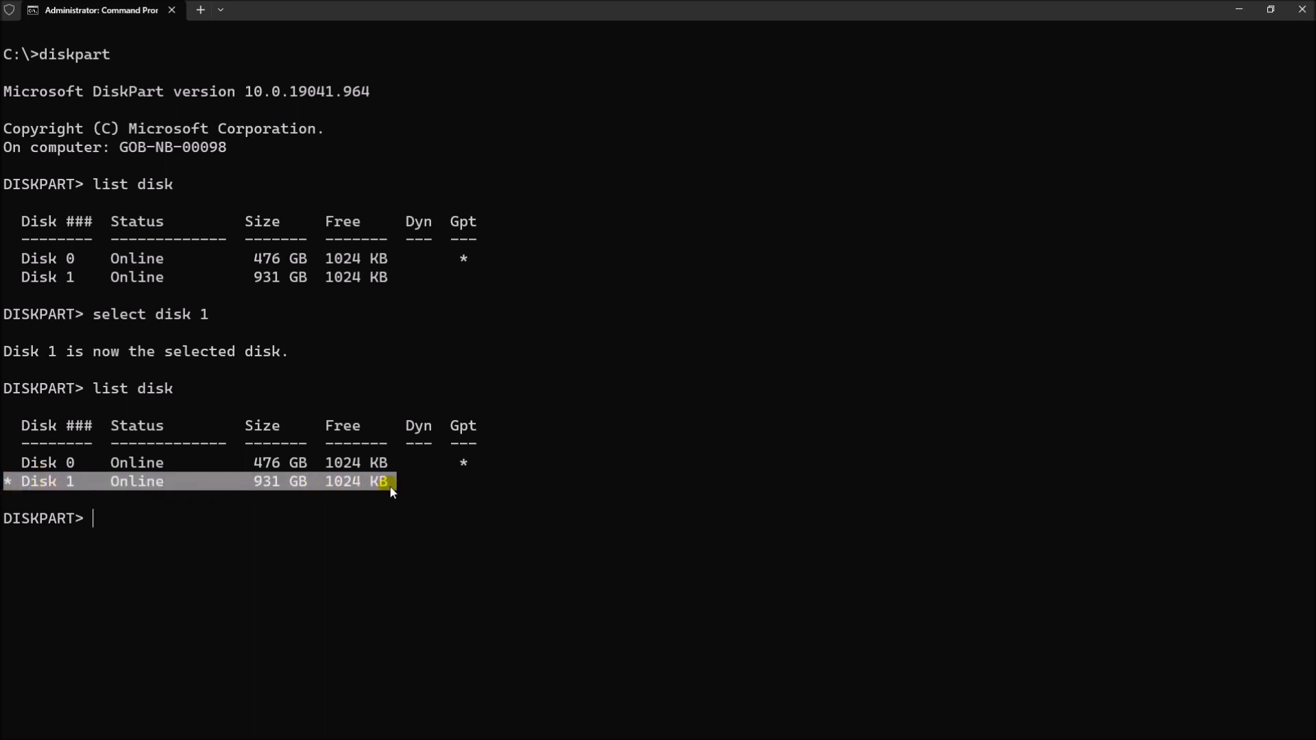
click(146, 516)
List the volumes in diskpart and find the number of the CZ_BOOT volume
text(li)
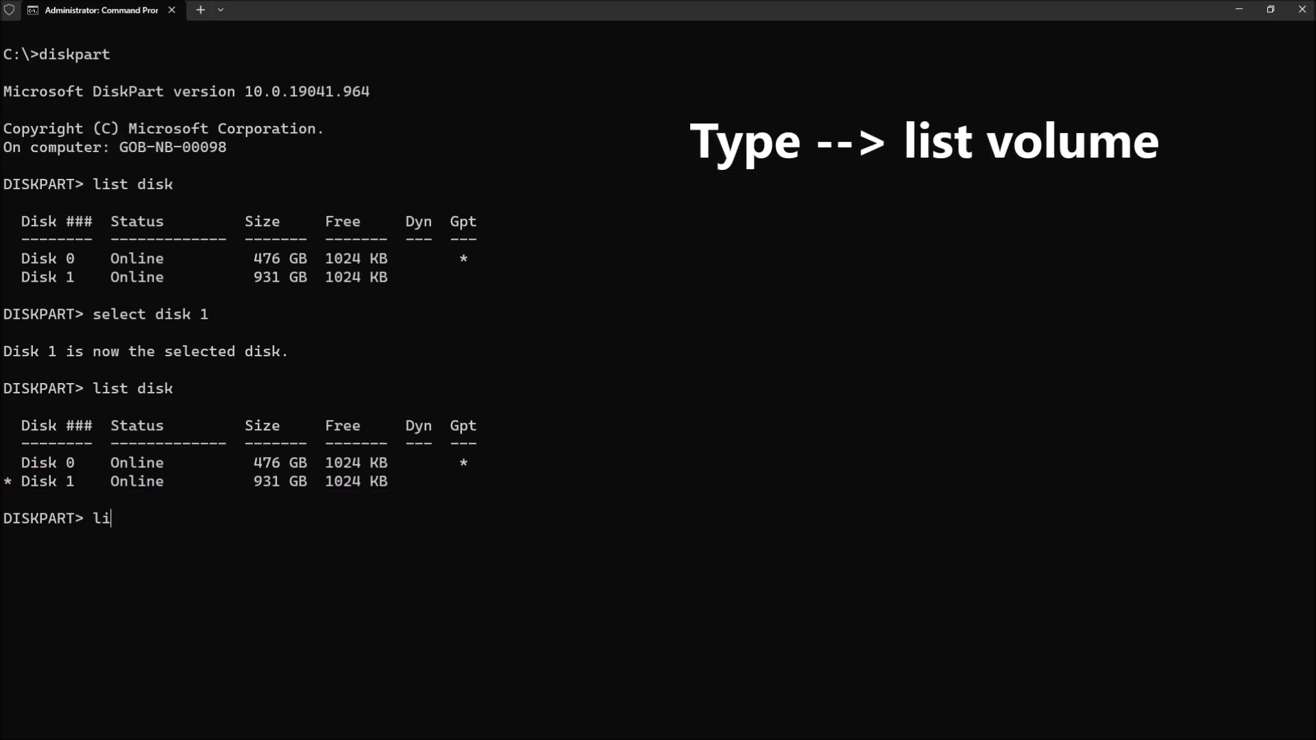
text(st volume)
key(Return)
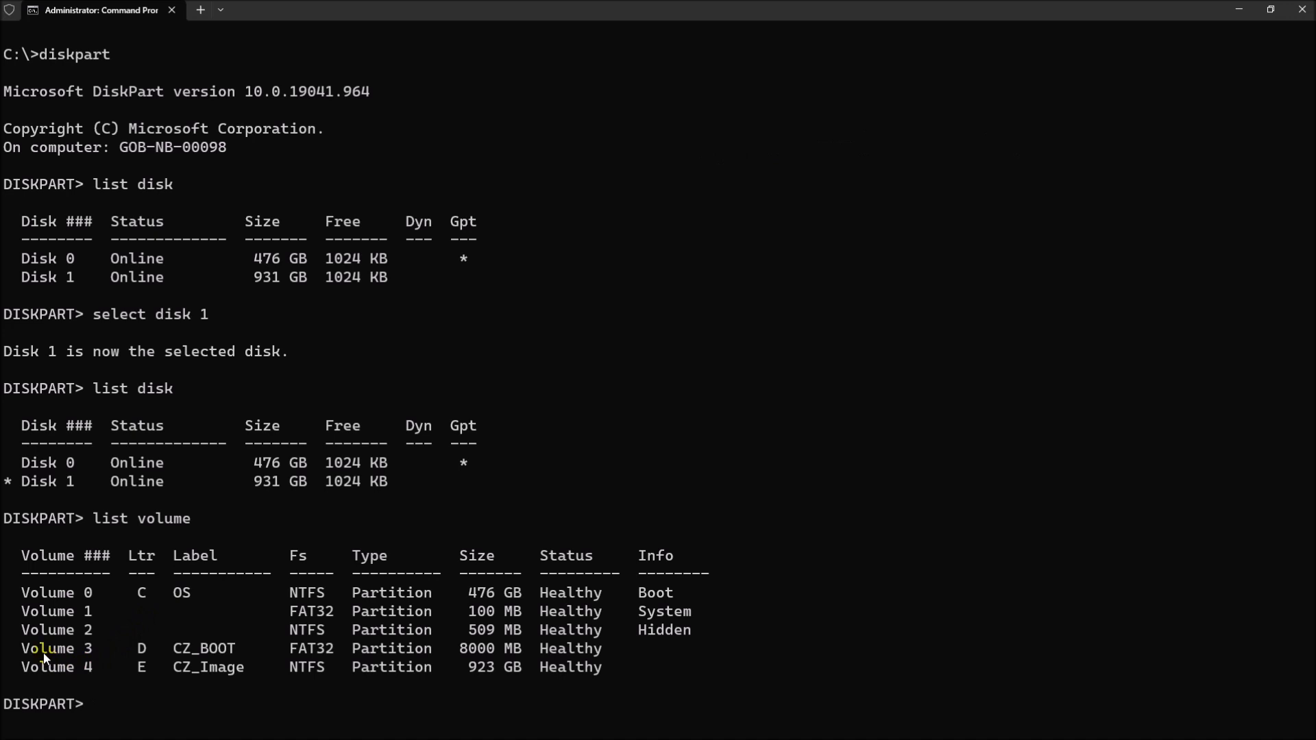
drag(22, 653, 595, 653)
click(164, 698)
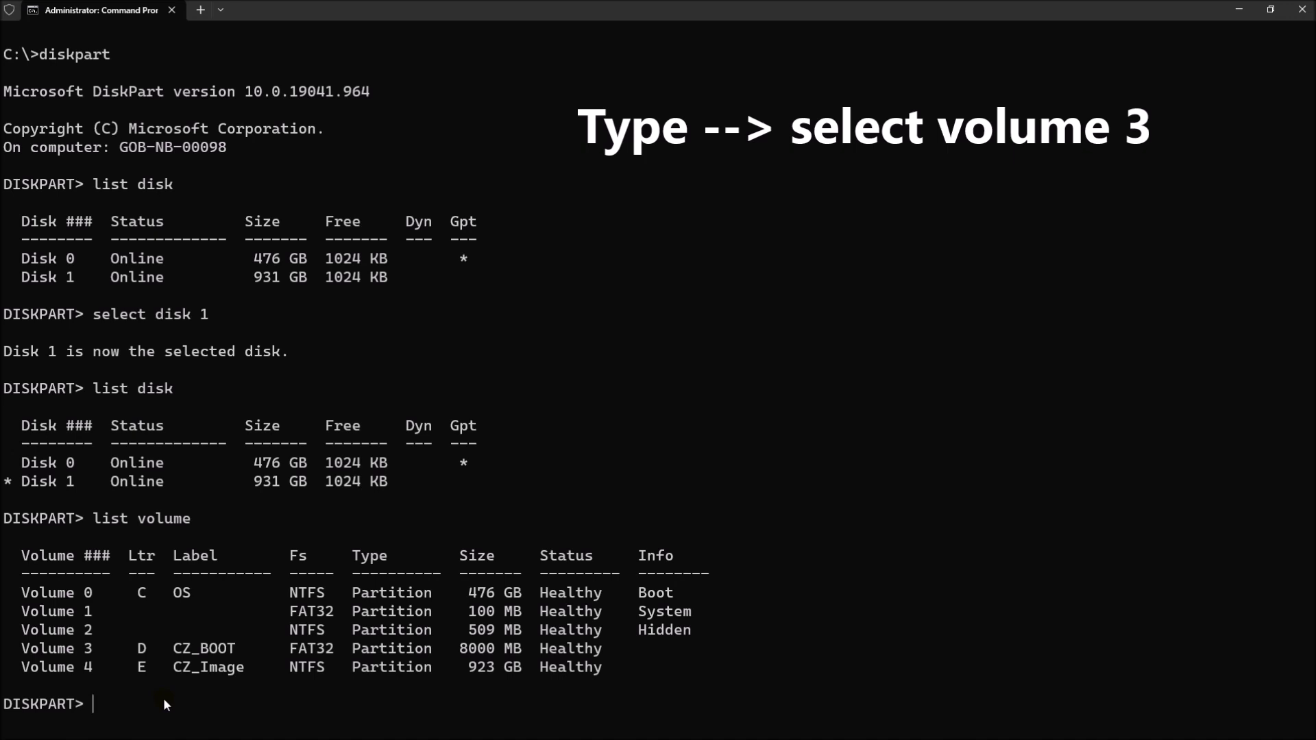
Select volume 3 (CZ_BOOT) and list the volumes again to check the selection
text(select volume 3)
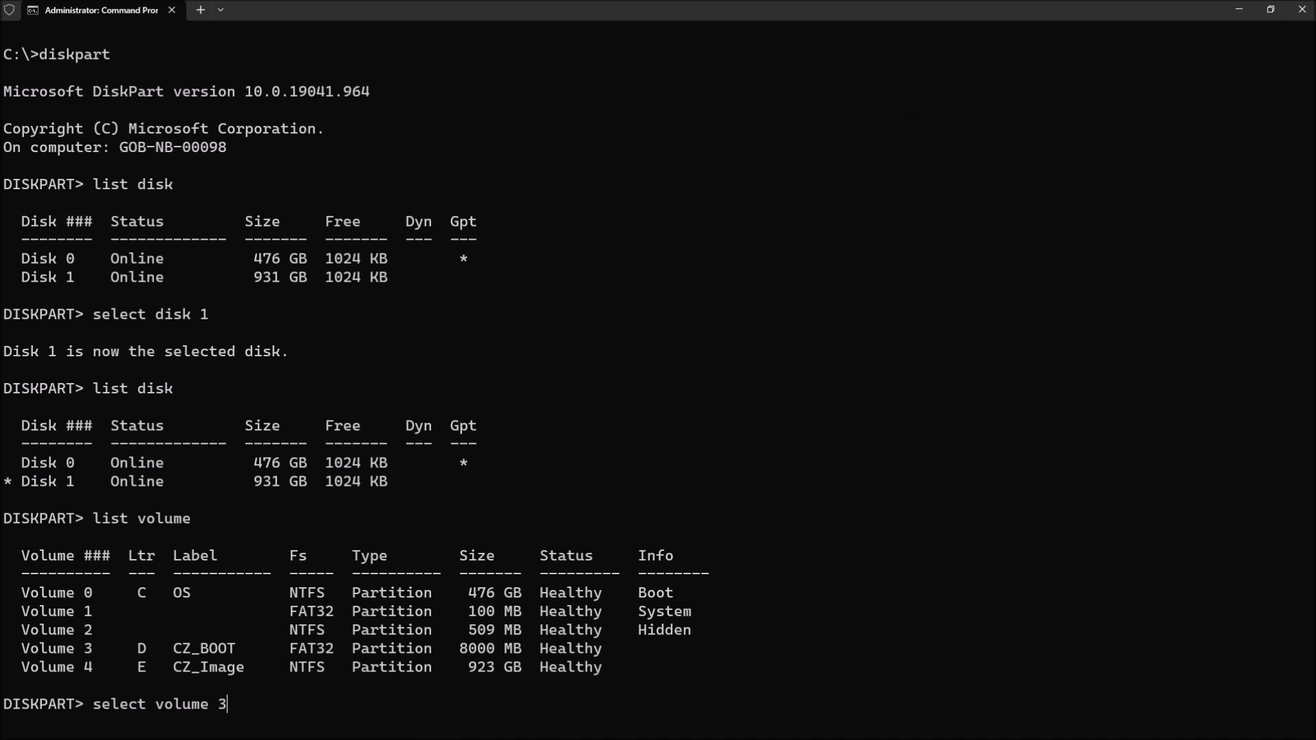
key(Return)
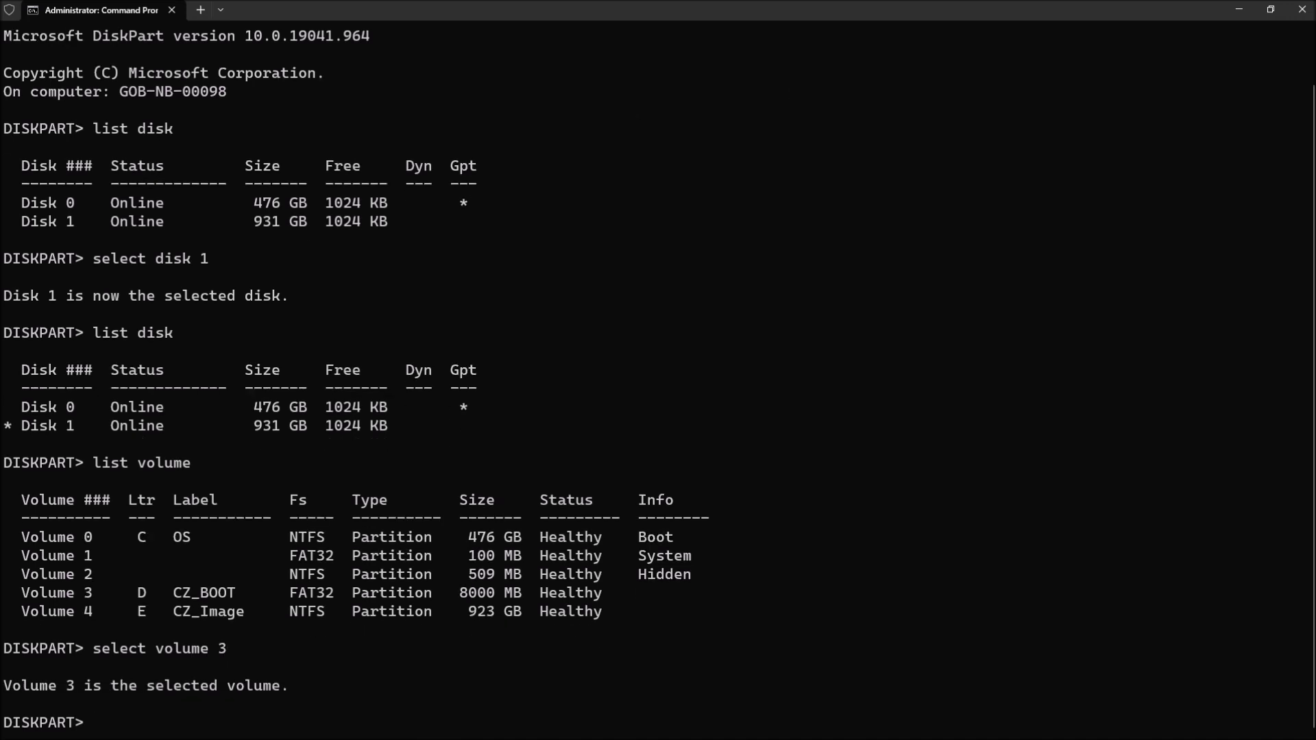
key(Up)
key(Up)
key(Return)
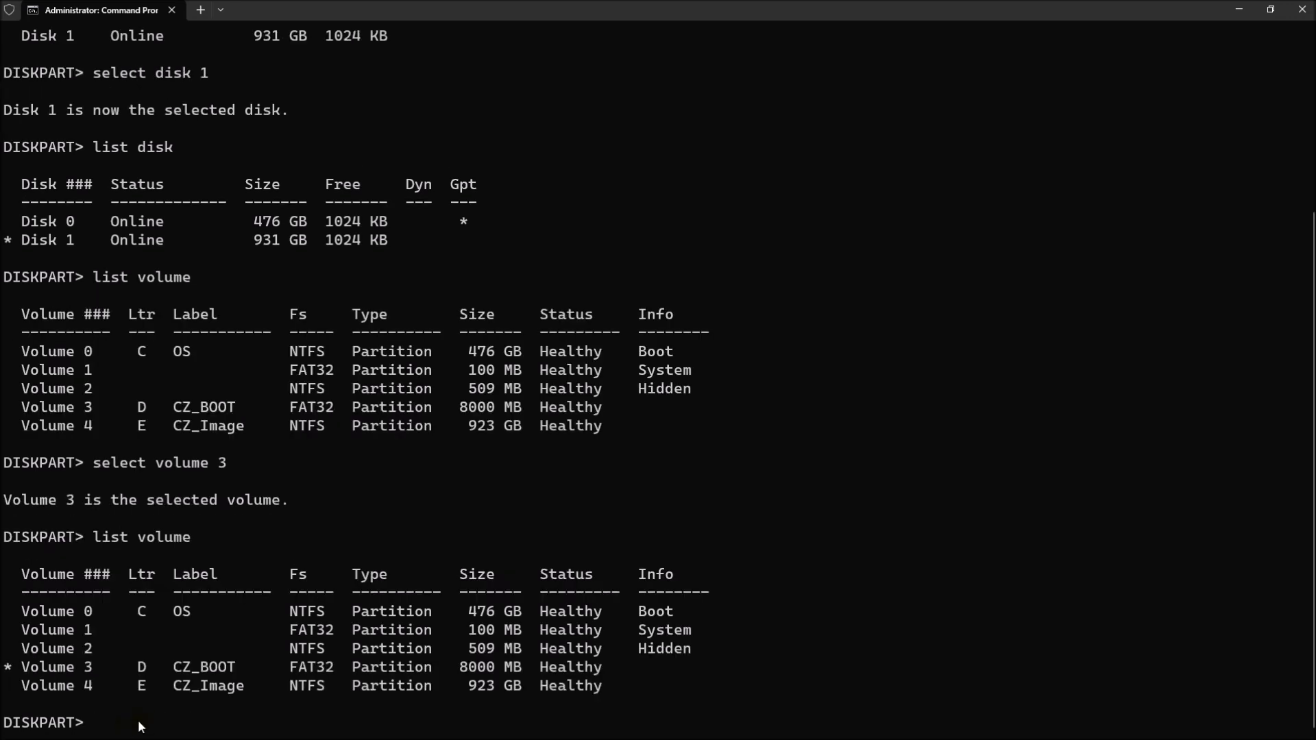
mouse_move(4, 671)
mouse_down()
mouse_move(58, 685)
mouse_move(600, 675)
mouse_up()
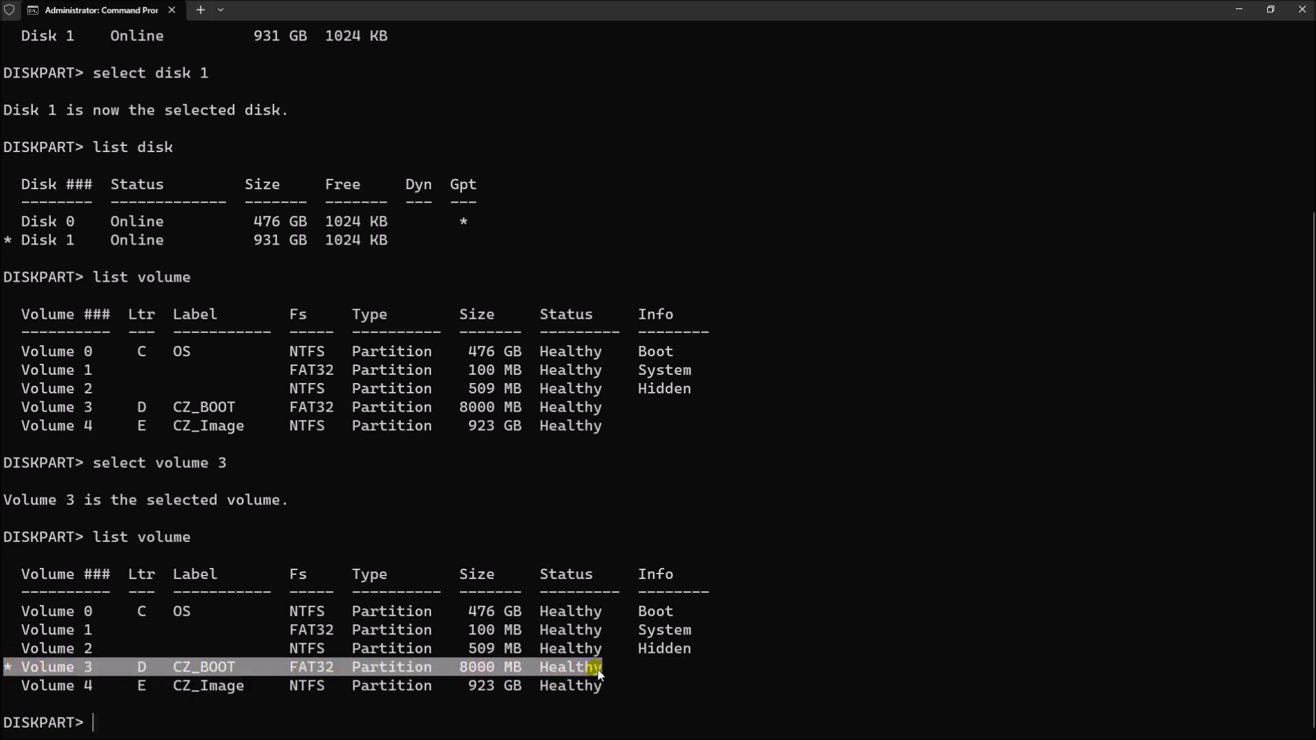
click(105, 722)
Mark the selected CZ_BOOT partition as active and list the volumes once more
text(active)
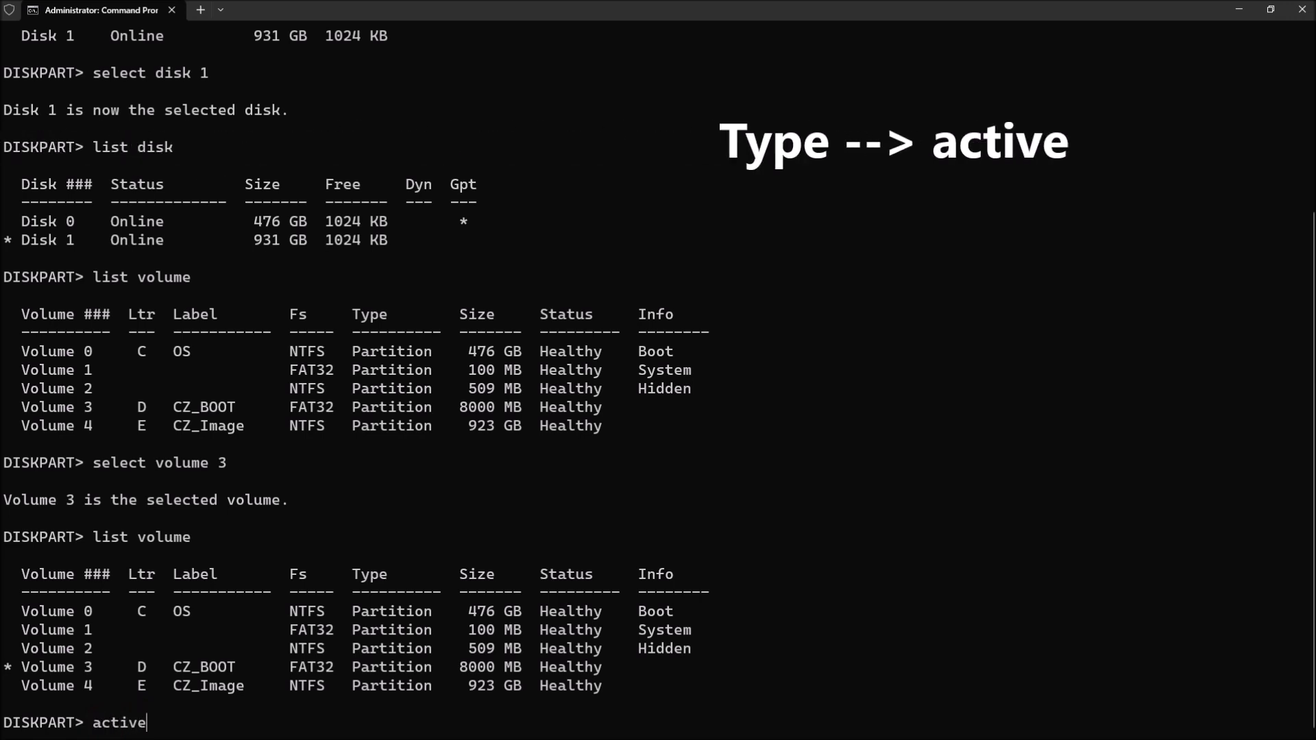
key(Return)
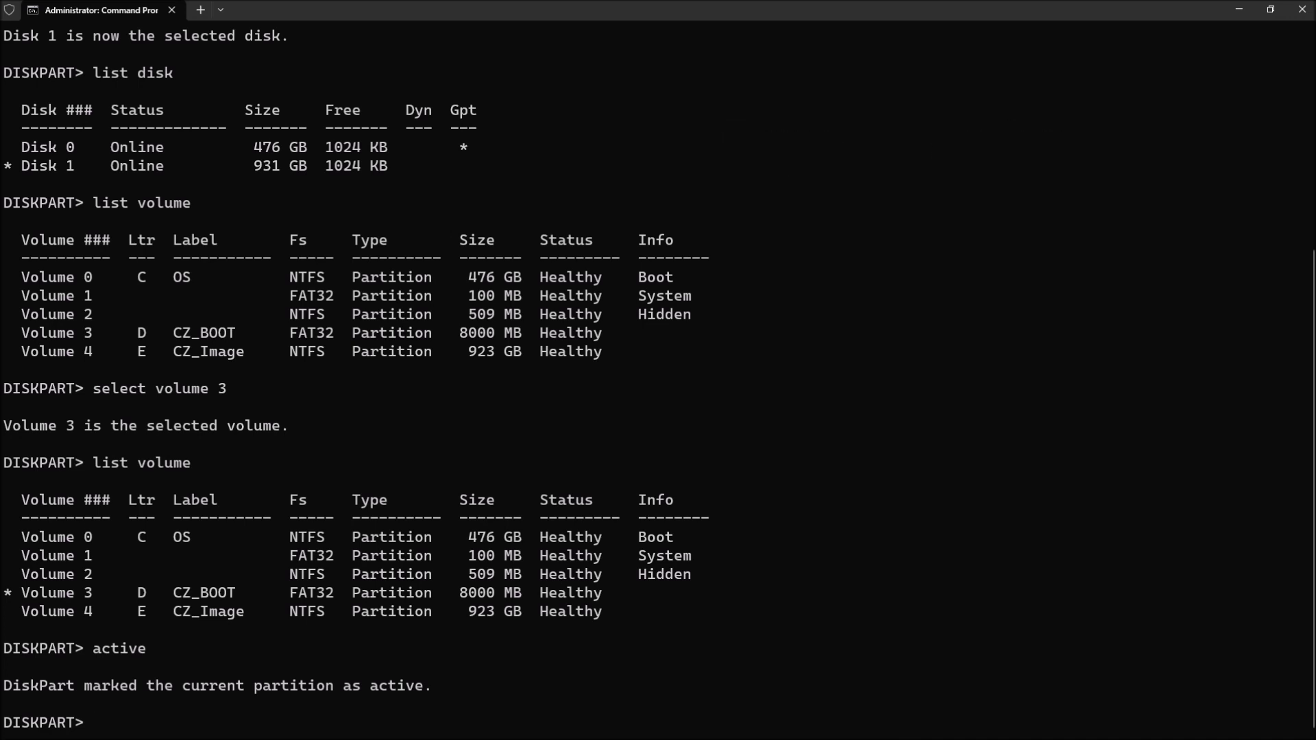
text(list volume)
key(Return)
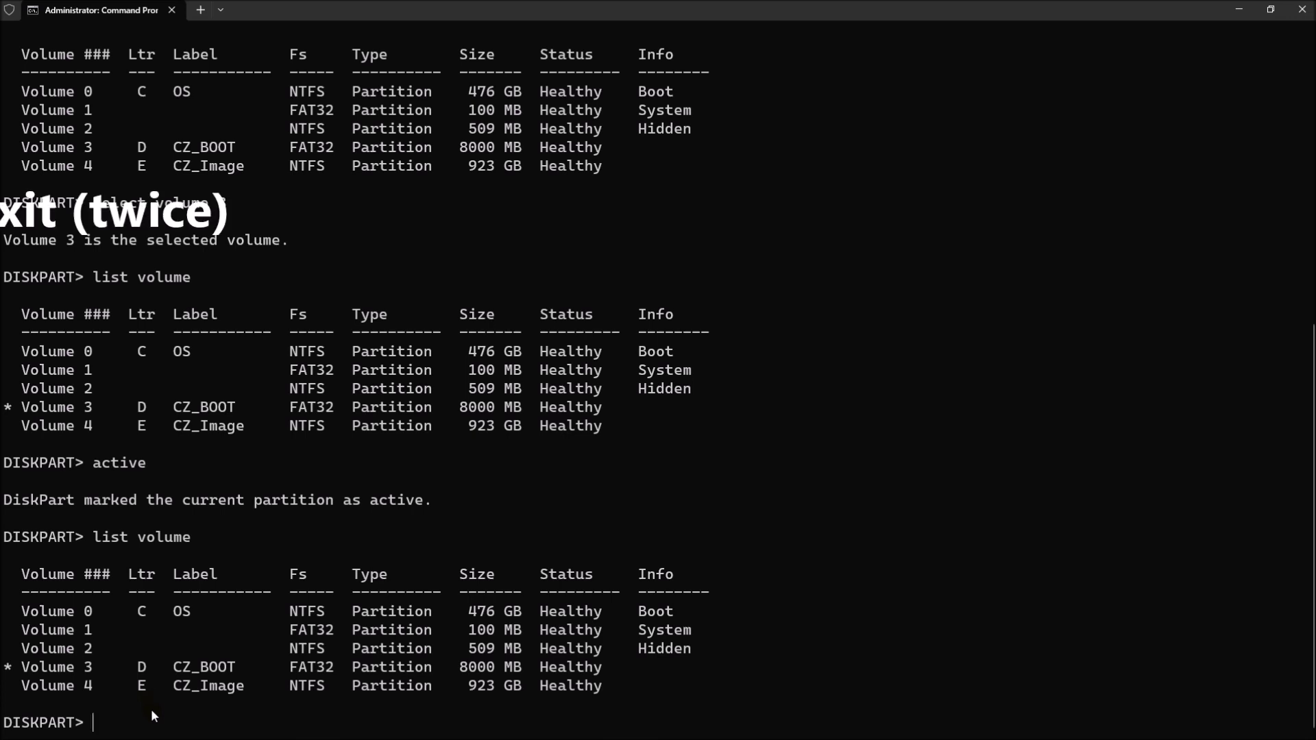
Exit diskpart and the command prompt, and check the CZ_BOOT partition's status on Disk 1 in Disk Management
text(exit)
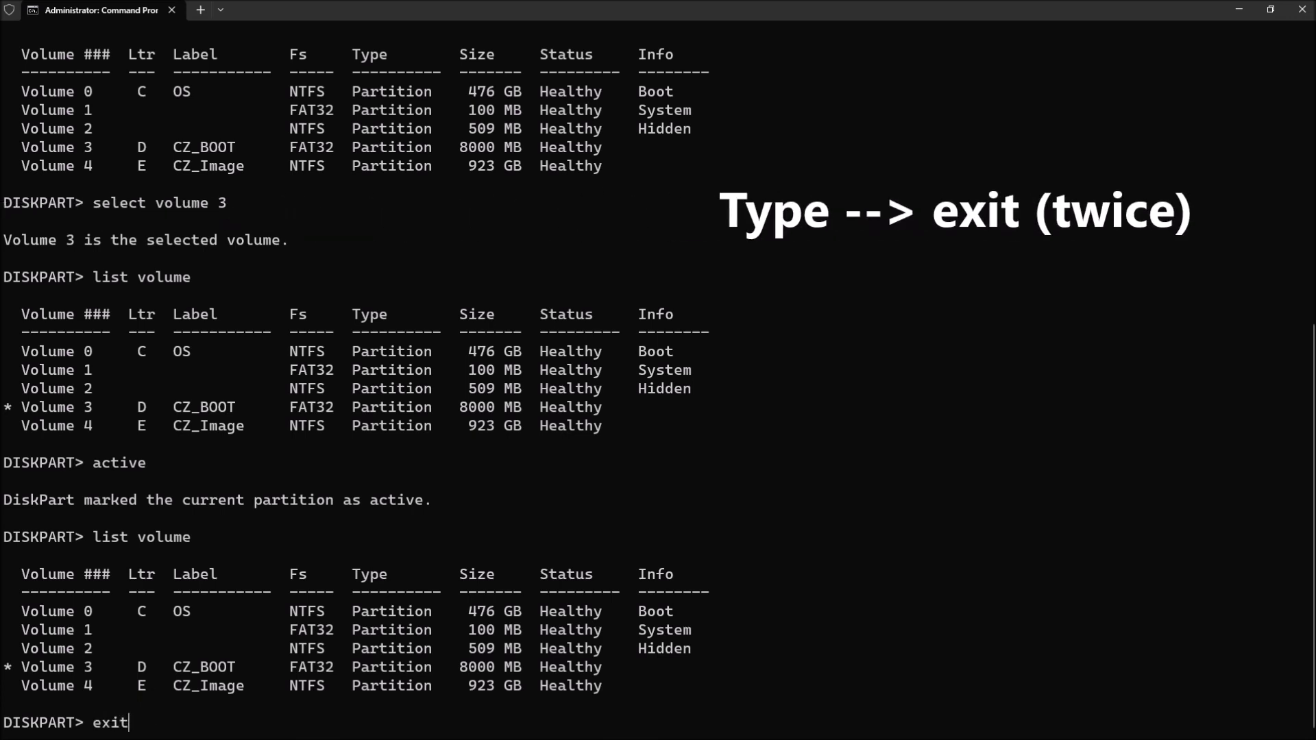
key(Return)
text(exit)
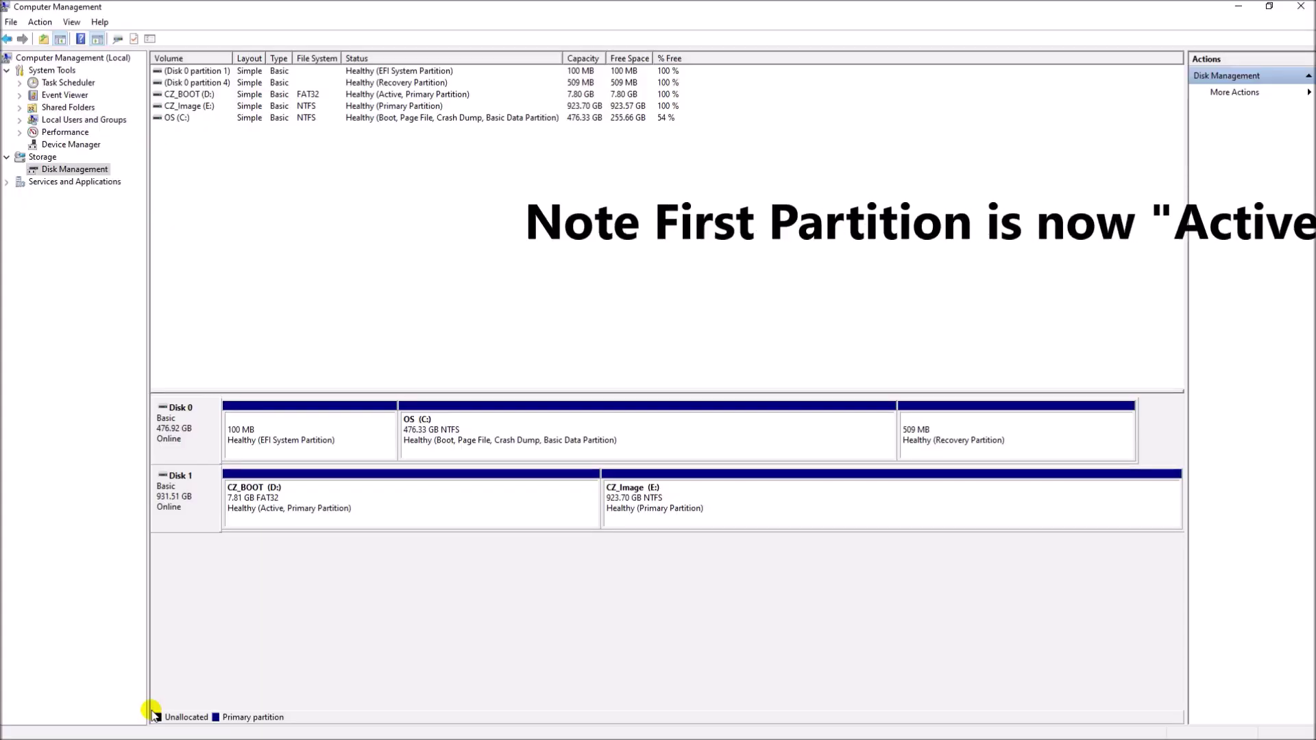
click(232, 511)
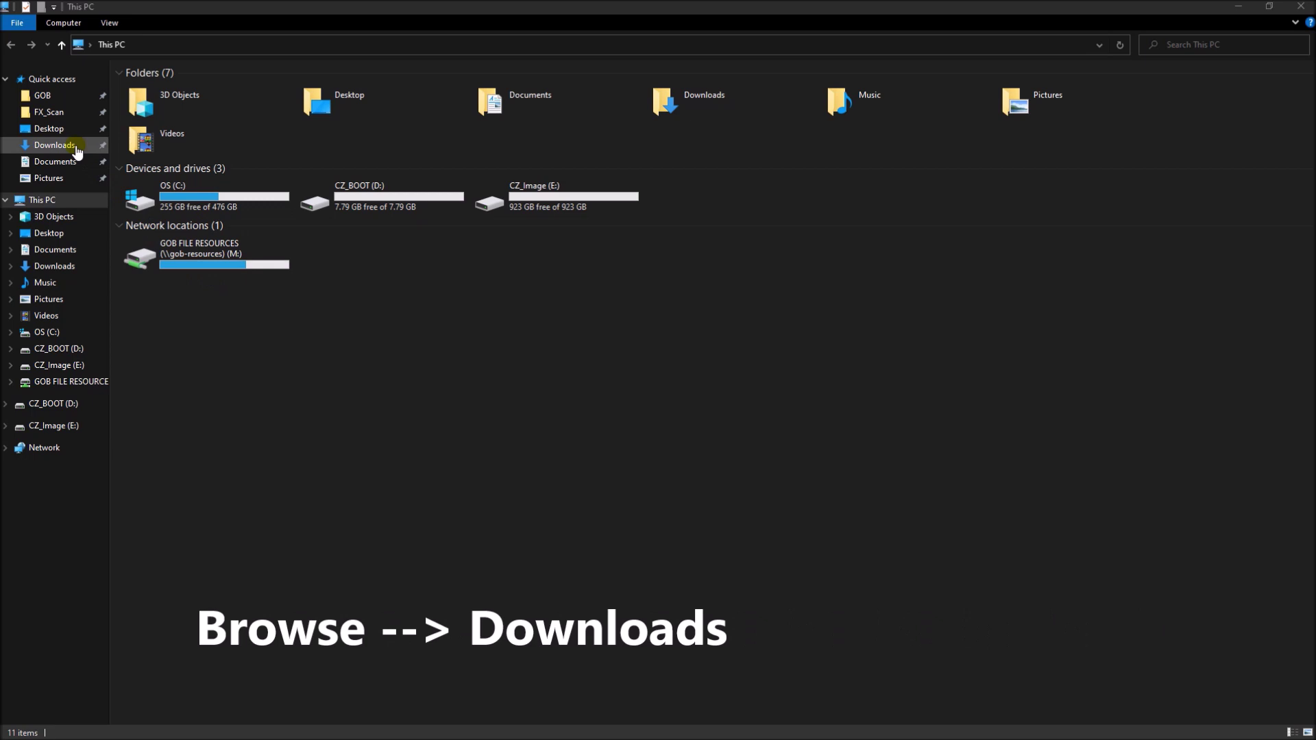
Run tuxboot-0.8.3.exe from the Downloads folder as administrator
click(54, 145)
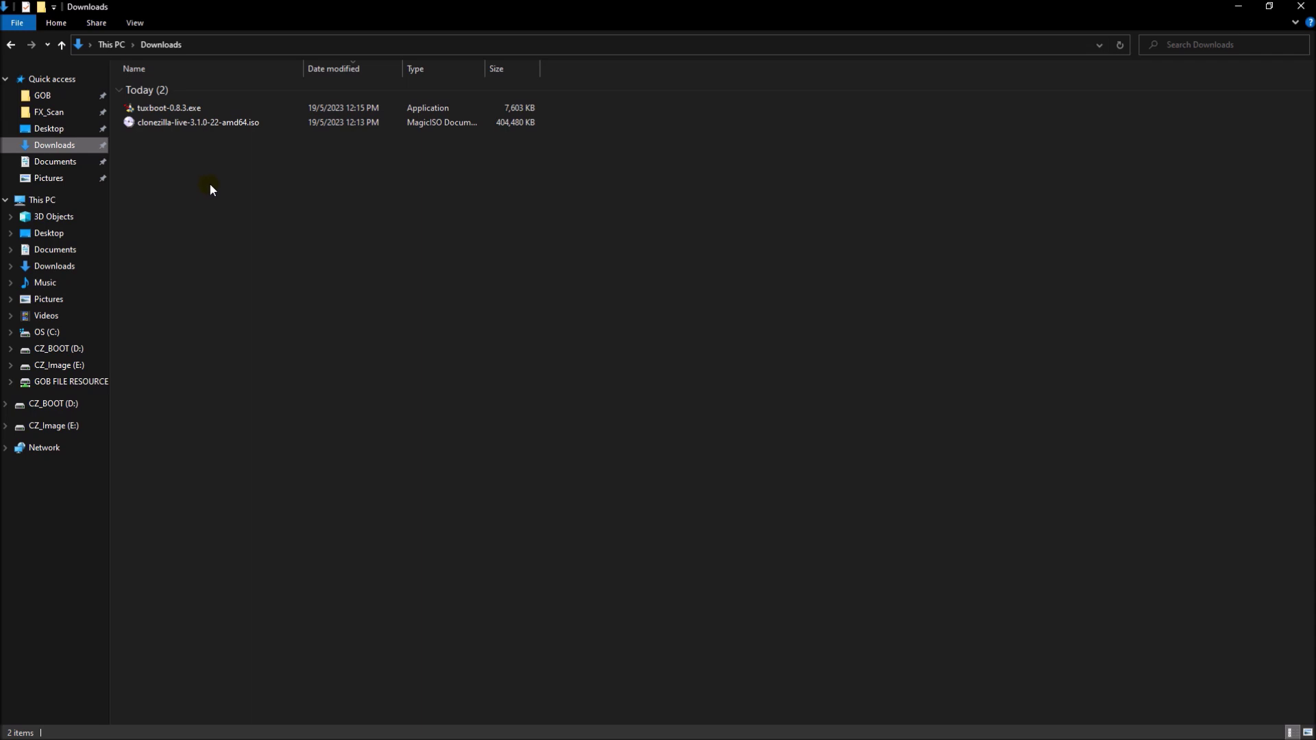
right_click(180, 108)
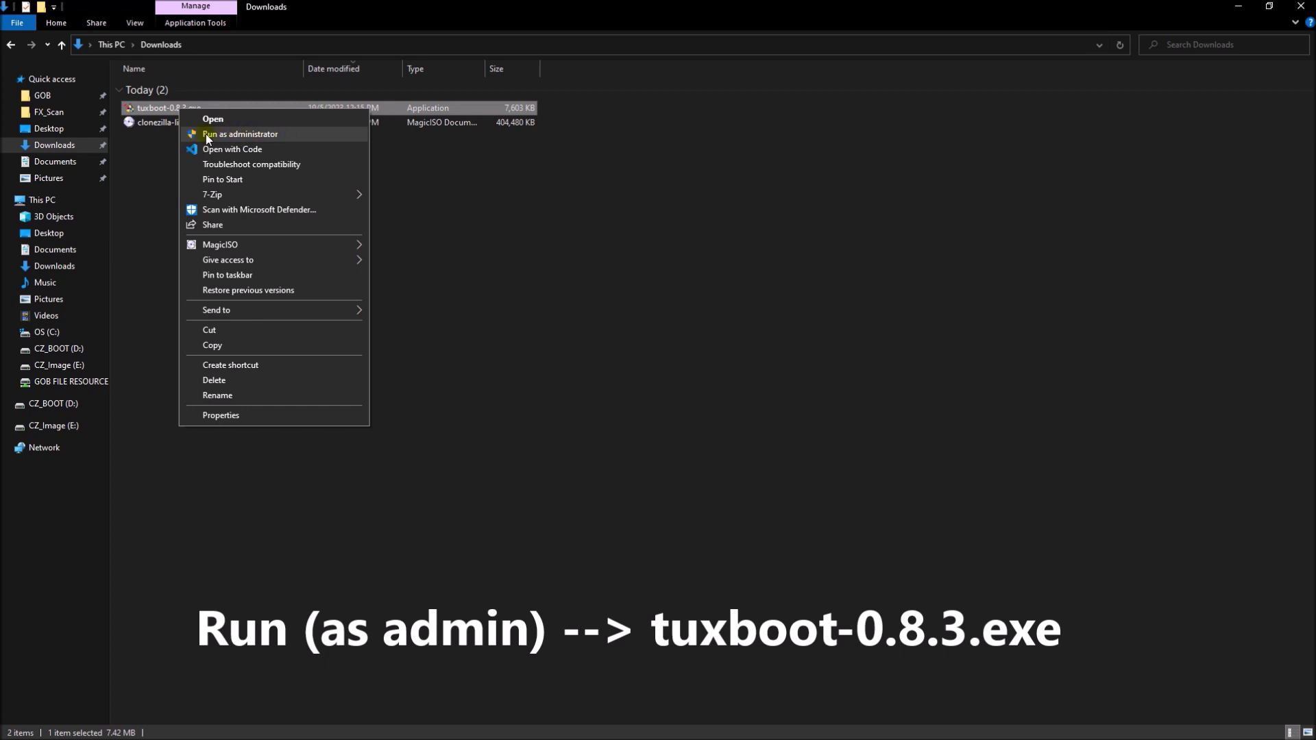
click(284, 134)
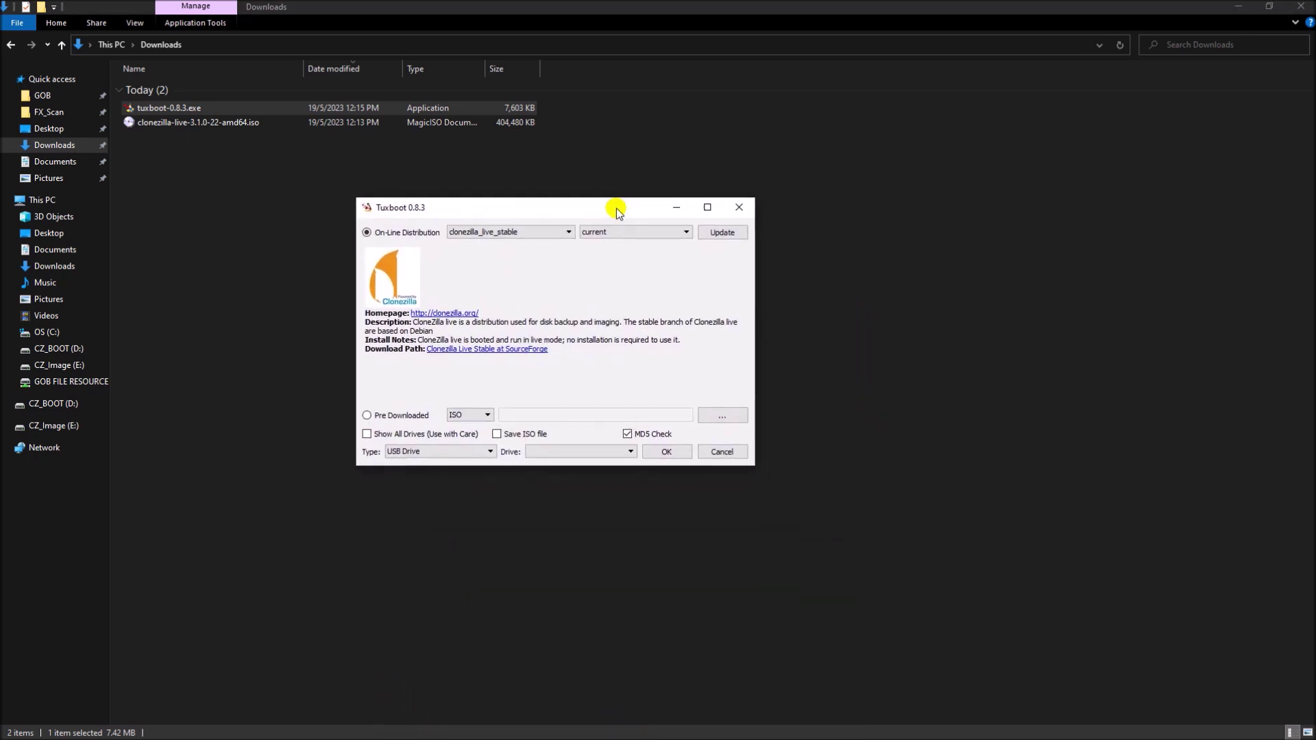
click(707, 206)
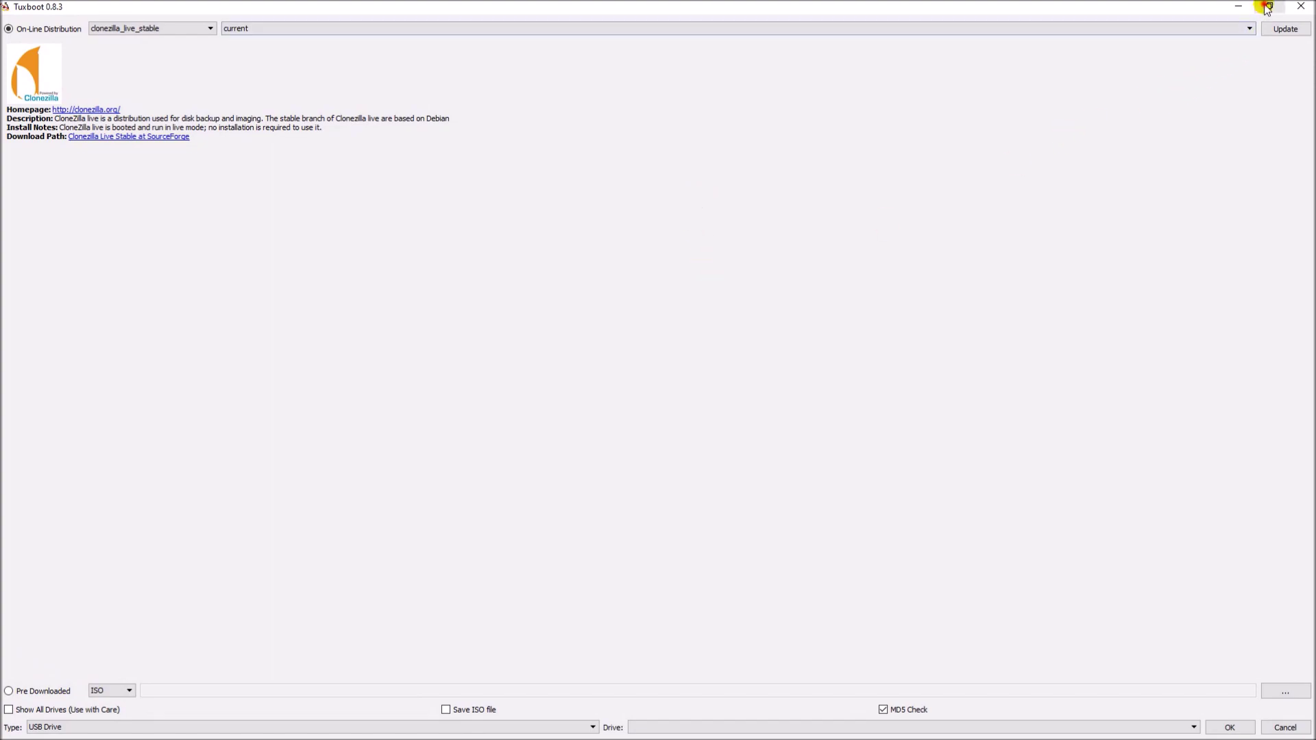
click(1268, 9)
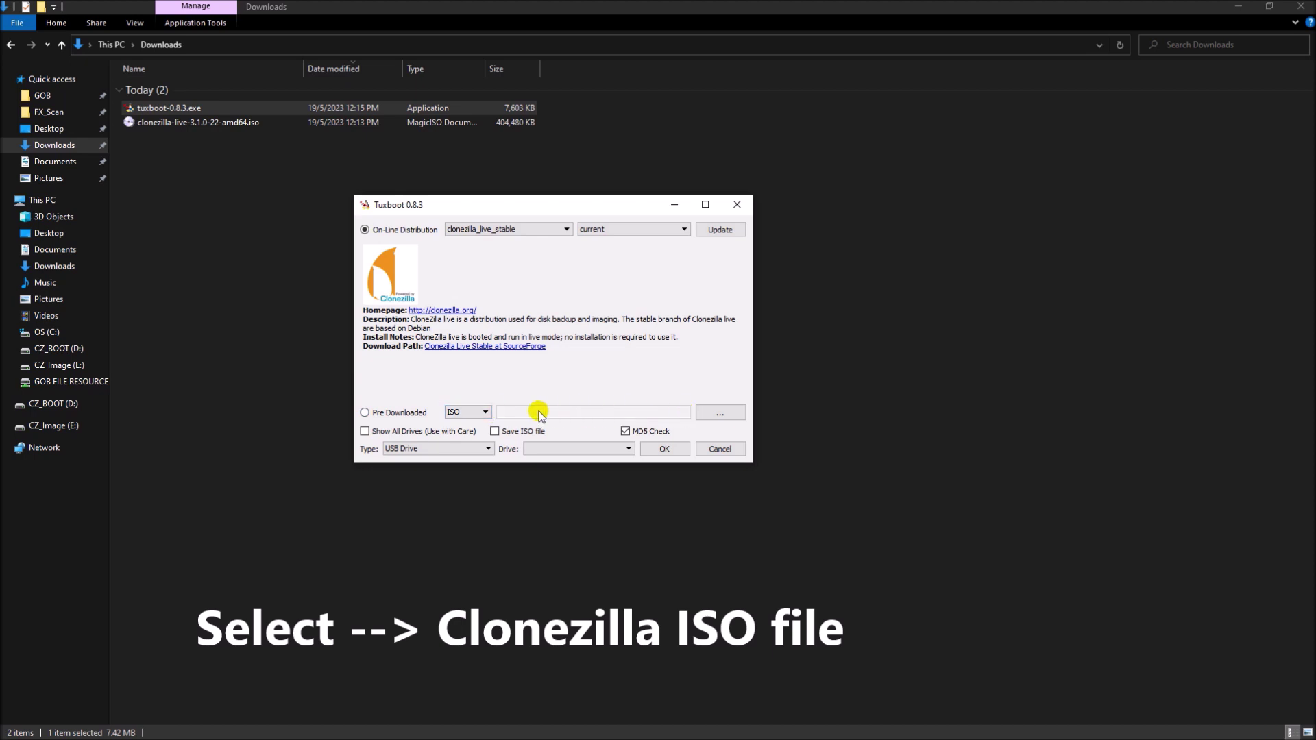
Load the pre-downloaded image clonezilla-live-3.1.0-22-amd64.iso from the Downloads folder into Tuxboot
click(730, 404)
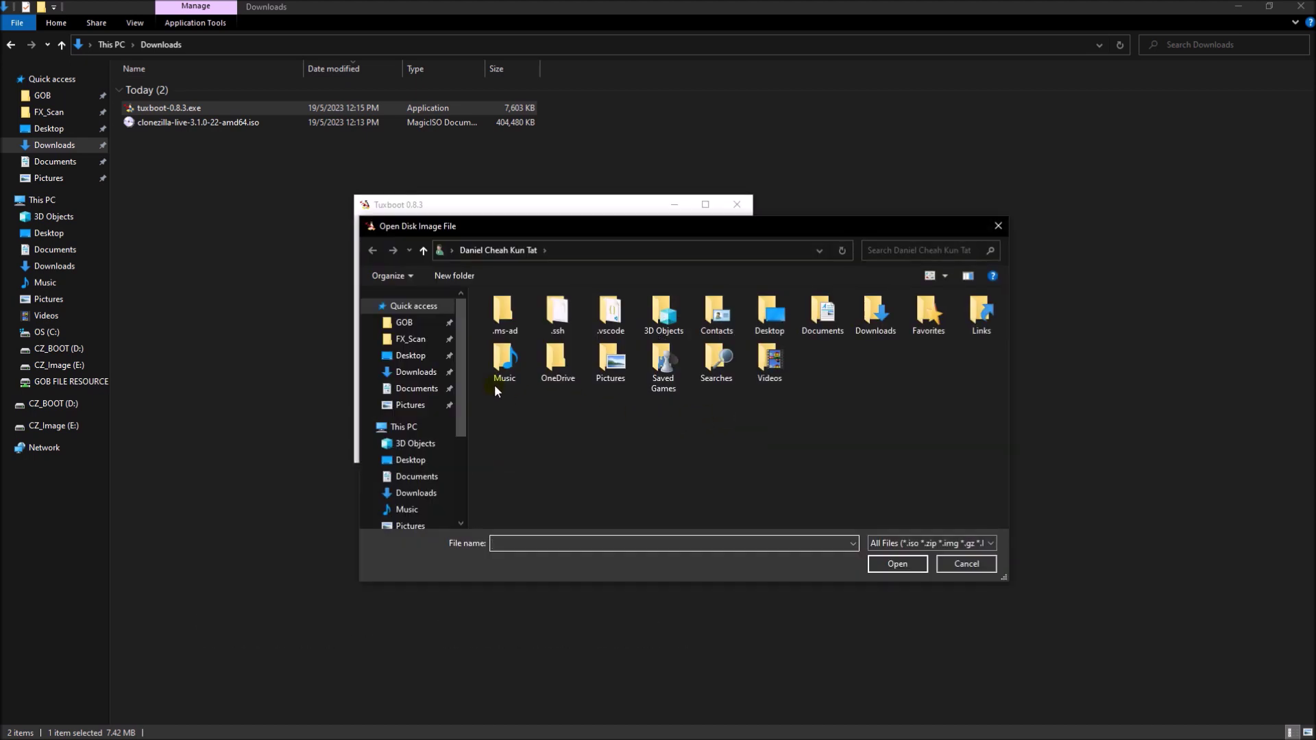
click(416, 371)
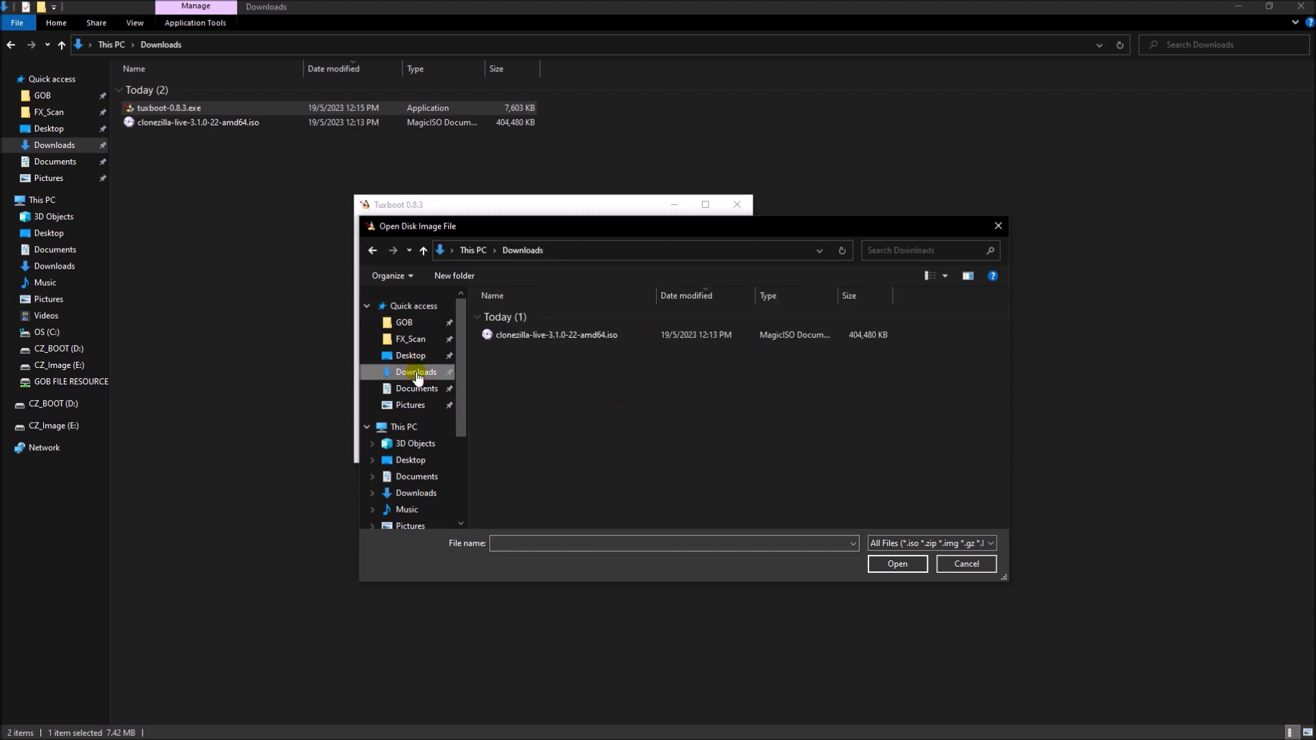
click(509, 335)
click(890, 569)
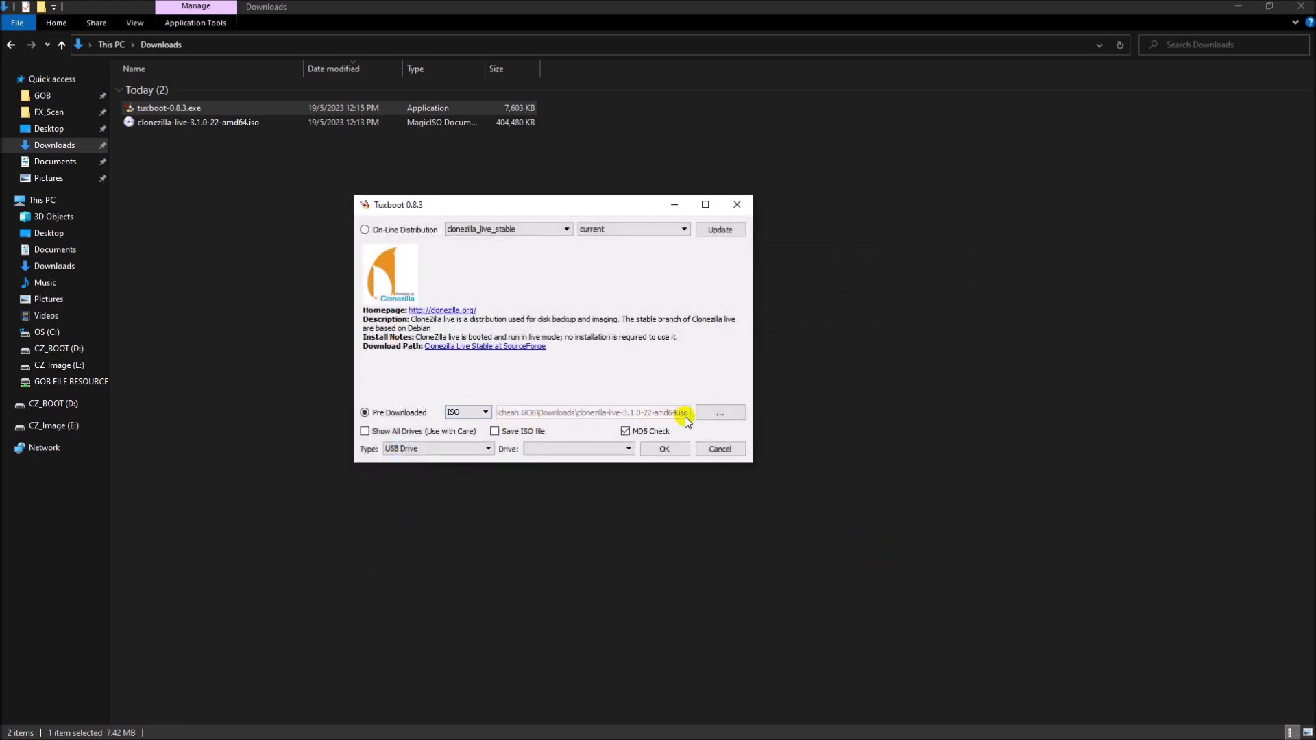
Make Tuxboot show all drives, and check the contents of CZ_BOOT (D:) in File Explorer before returning to Tuxboot
click(365, 432)
click(59, 349)
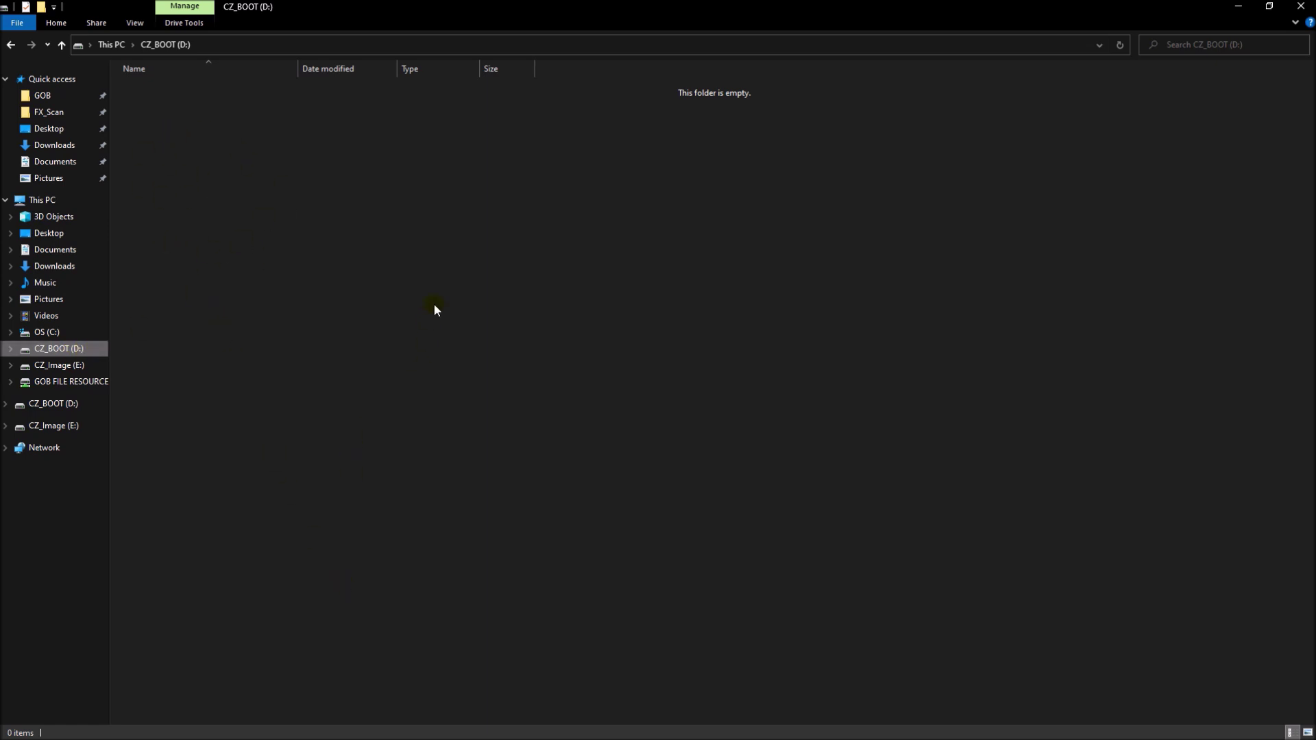
key(alt+Tab)
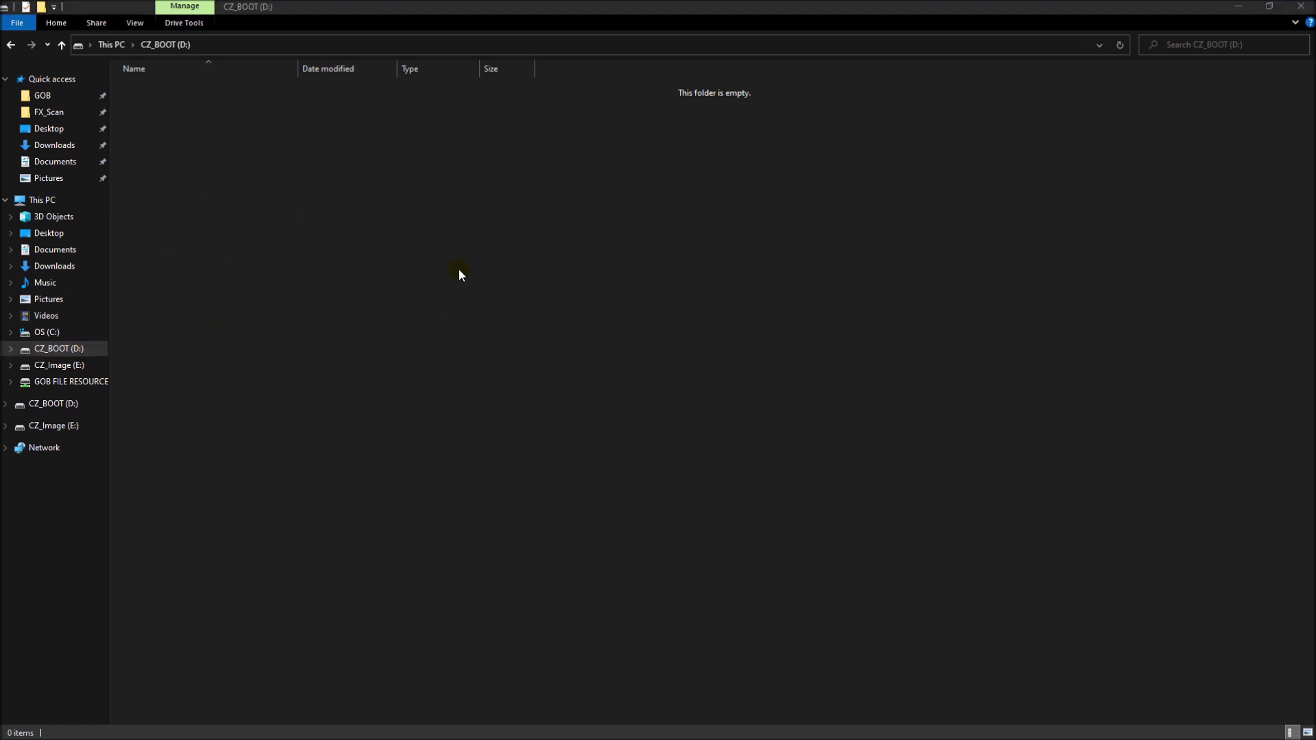
click(473, 261)
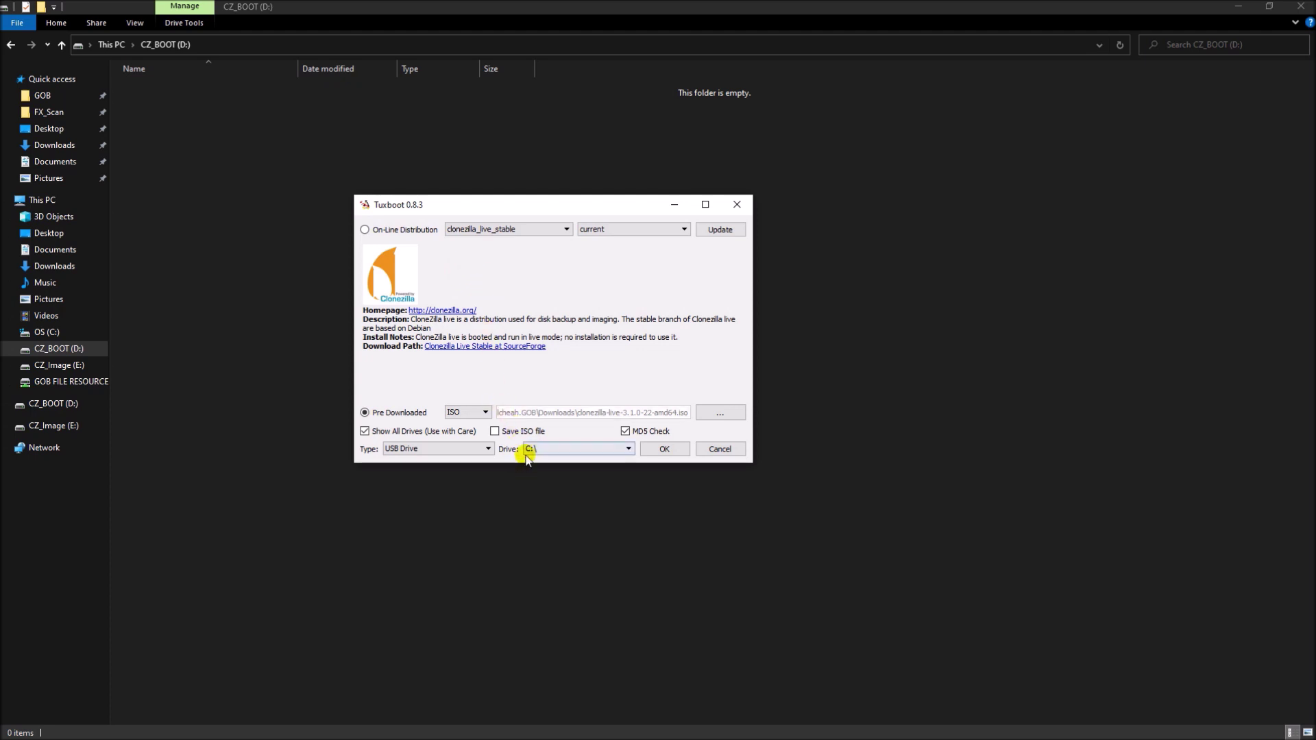
Set the target drive to D:\, install Clonezilla on it, and exit Tuxboot once the installation completes
click(628, 450)
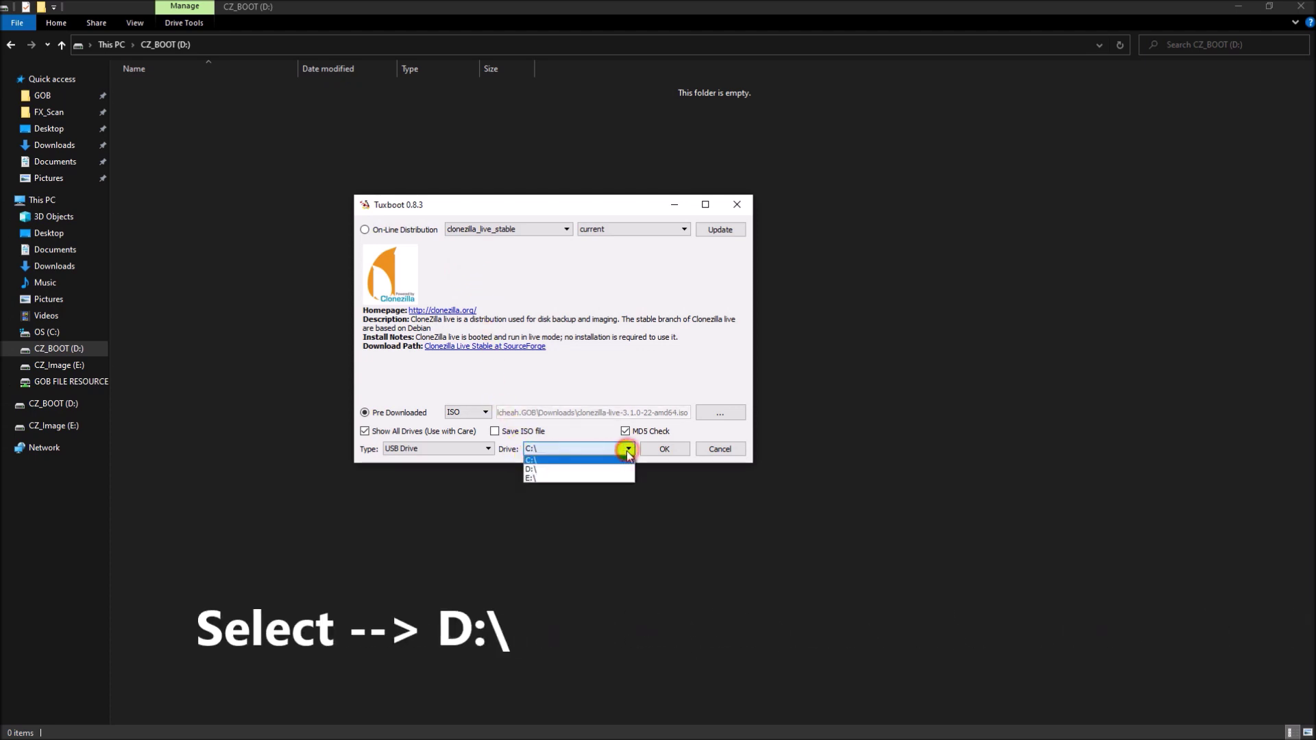
click(553, 471)
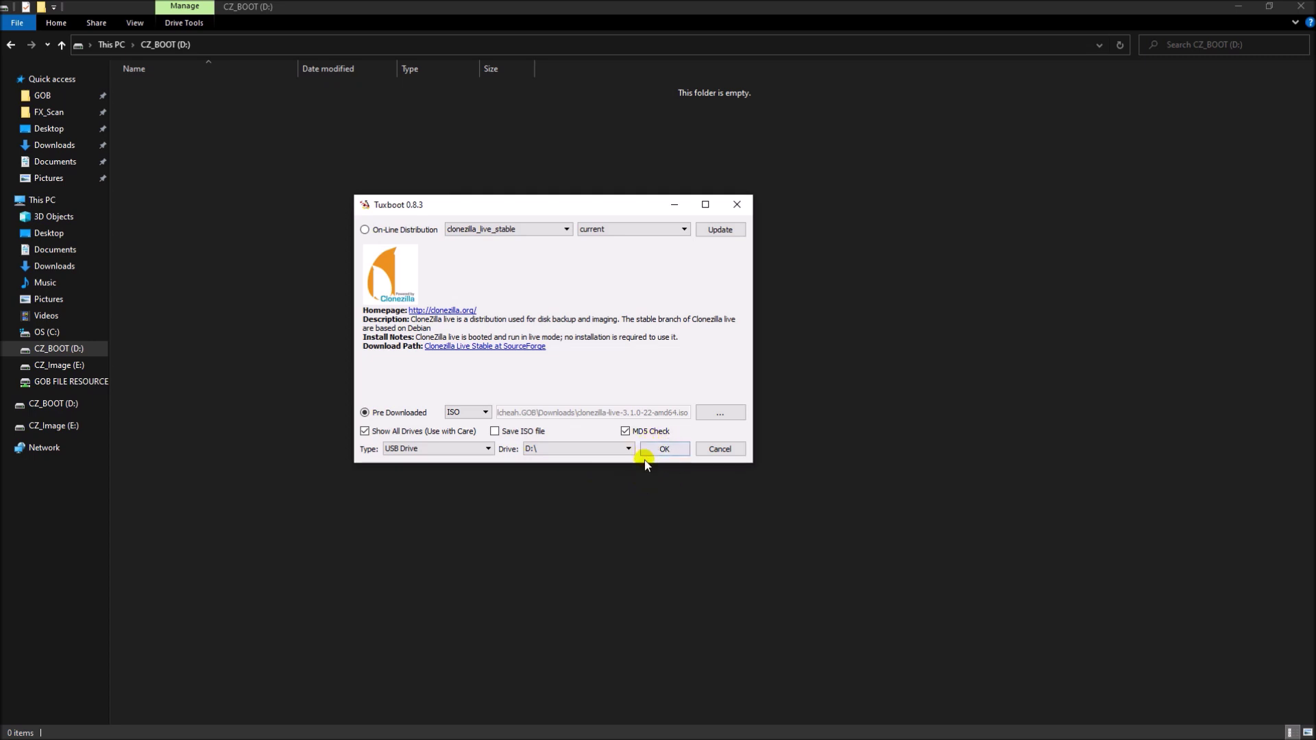
click(668, 449)
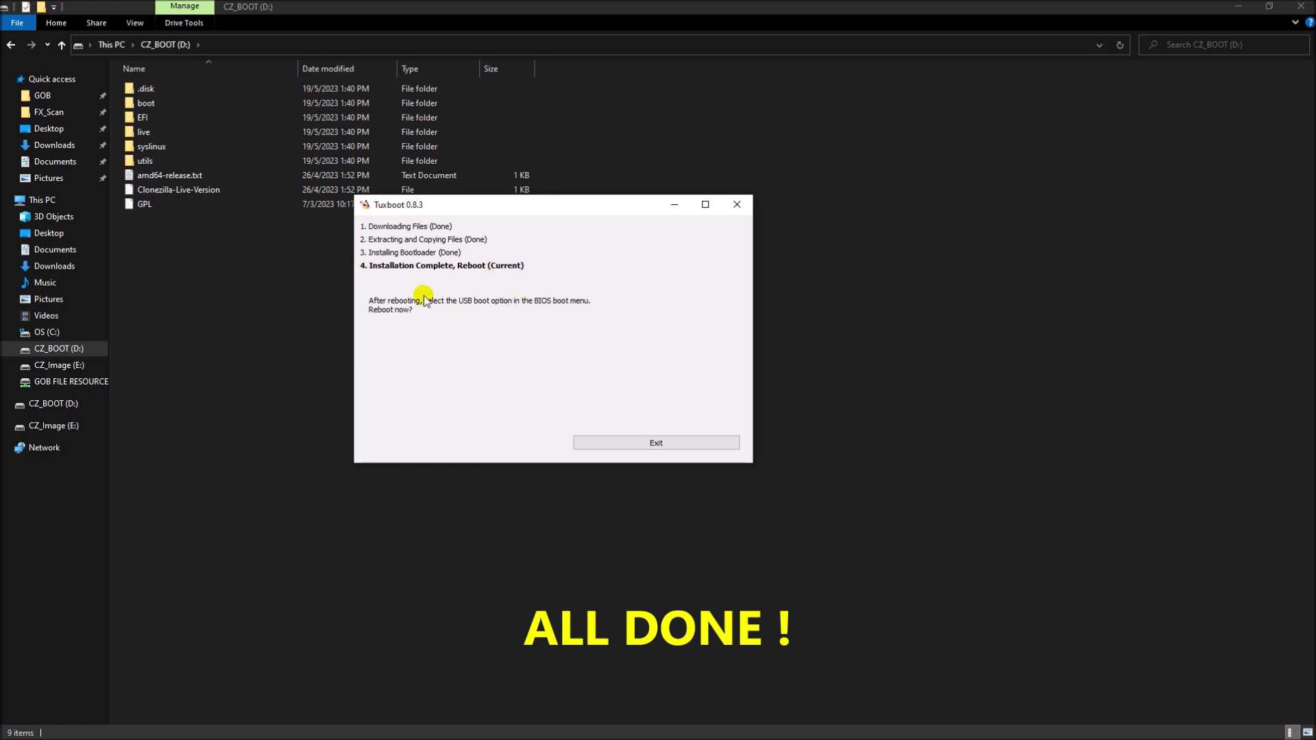
click(639, 443)
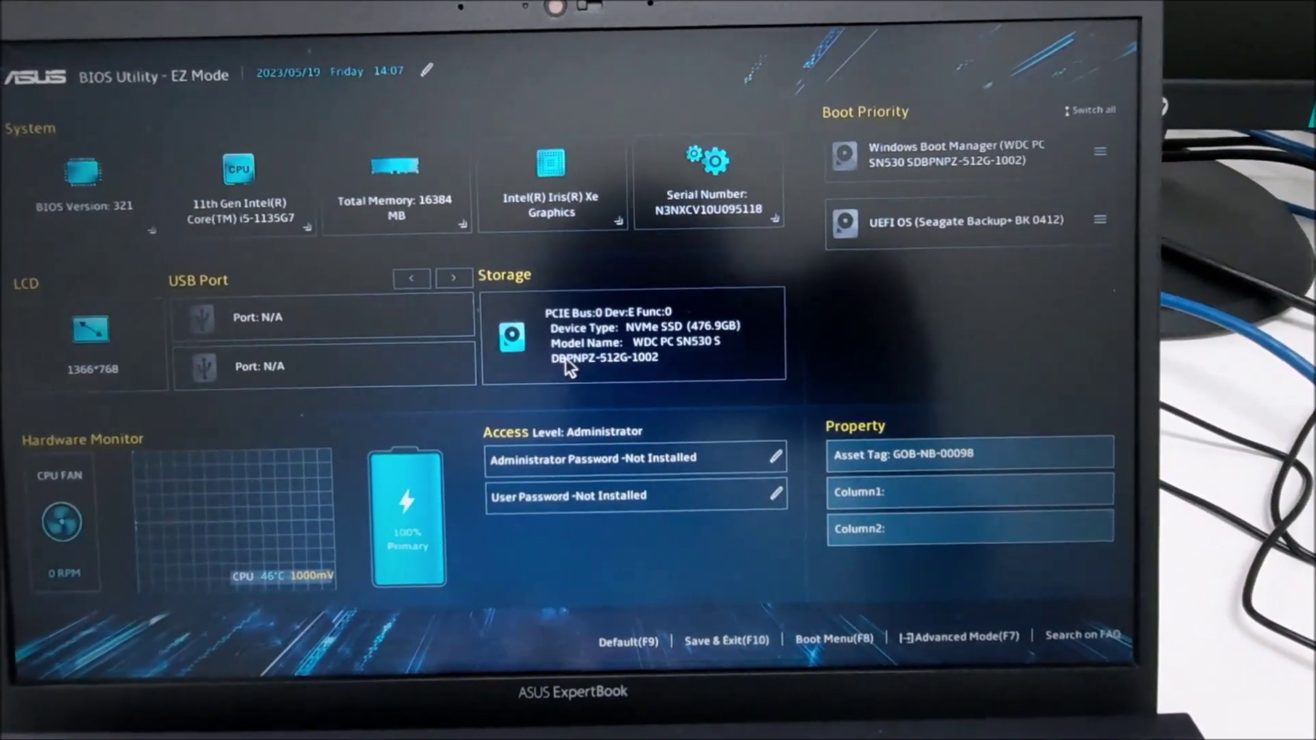
Boot from UEFI OS (Seagate Backup+ BK 0412) through the BIOS boot menu and start Clonezilla live (VGA 800x600)
key(F8)
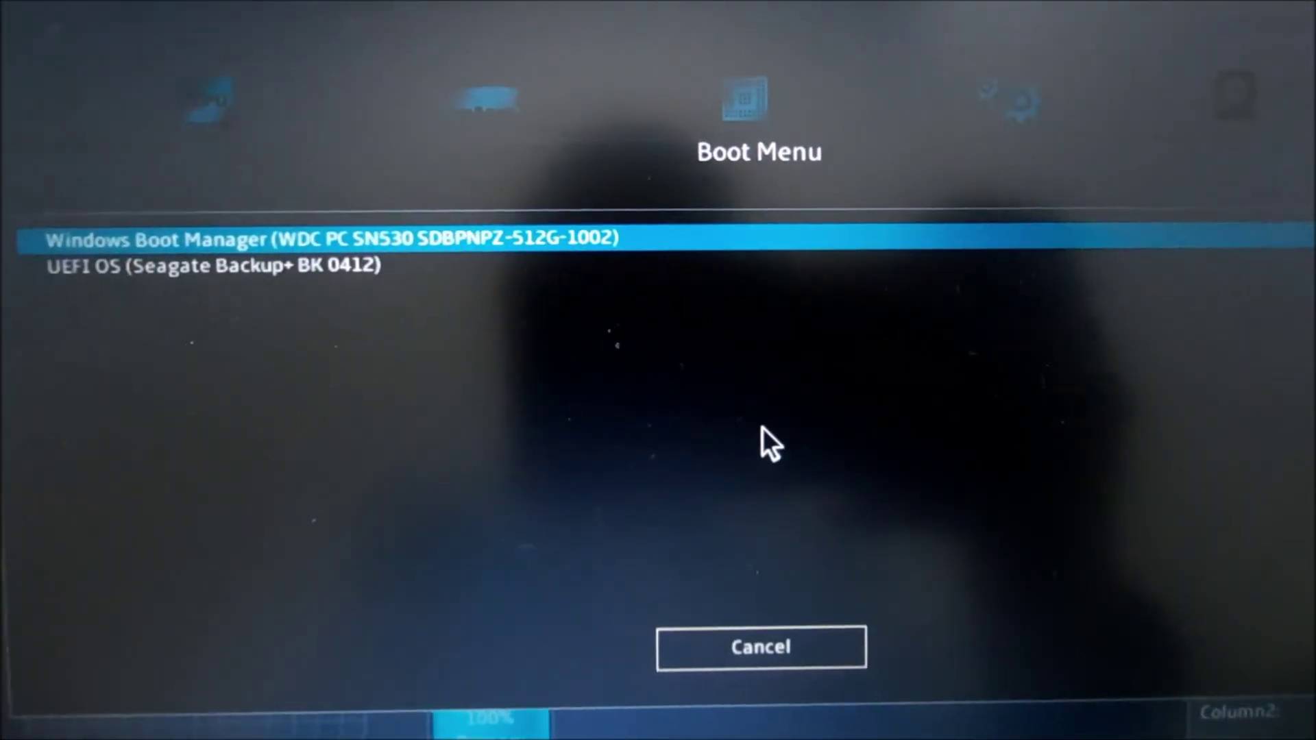
key(Down)
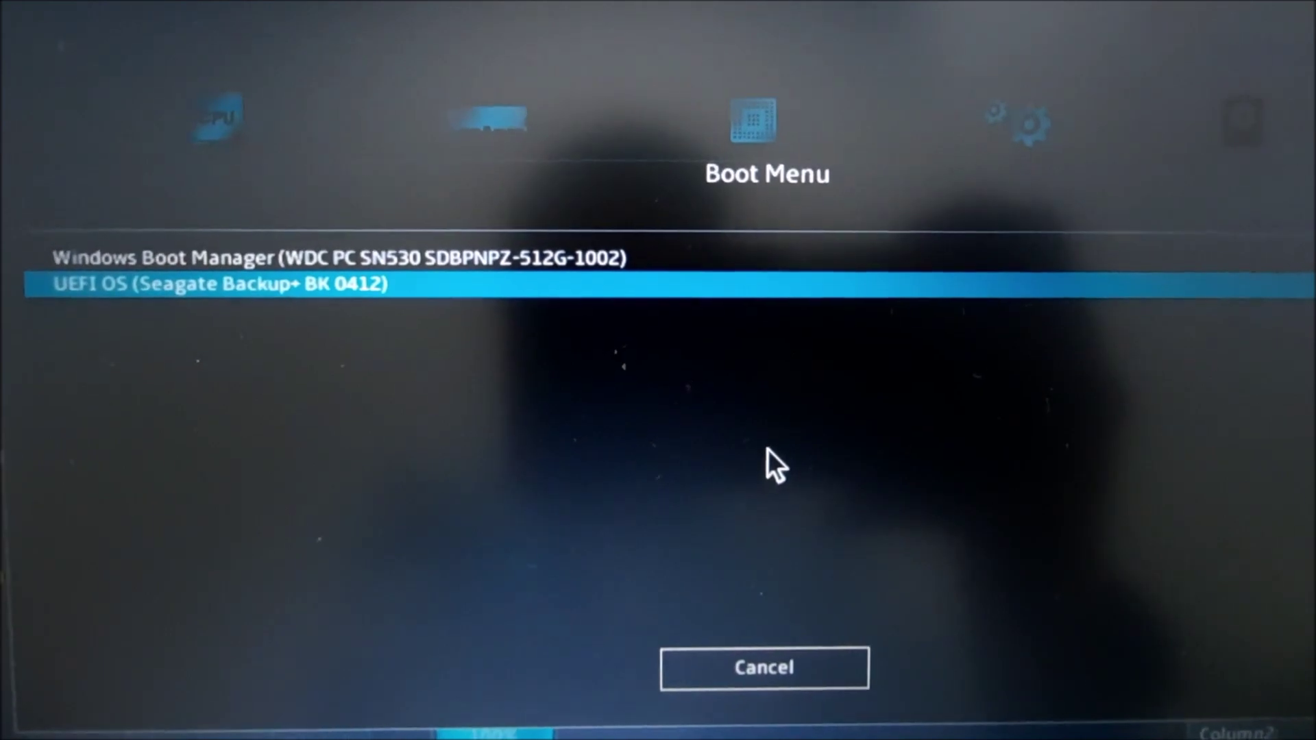
key(Return)
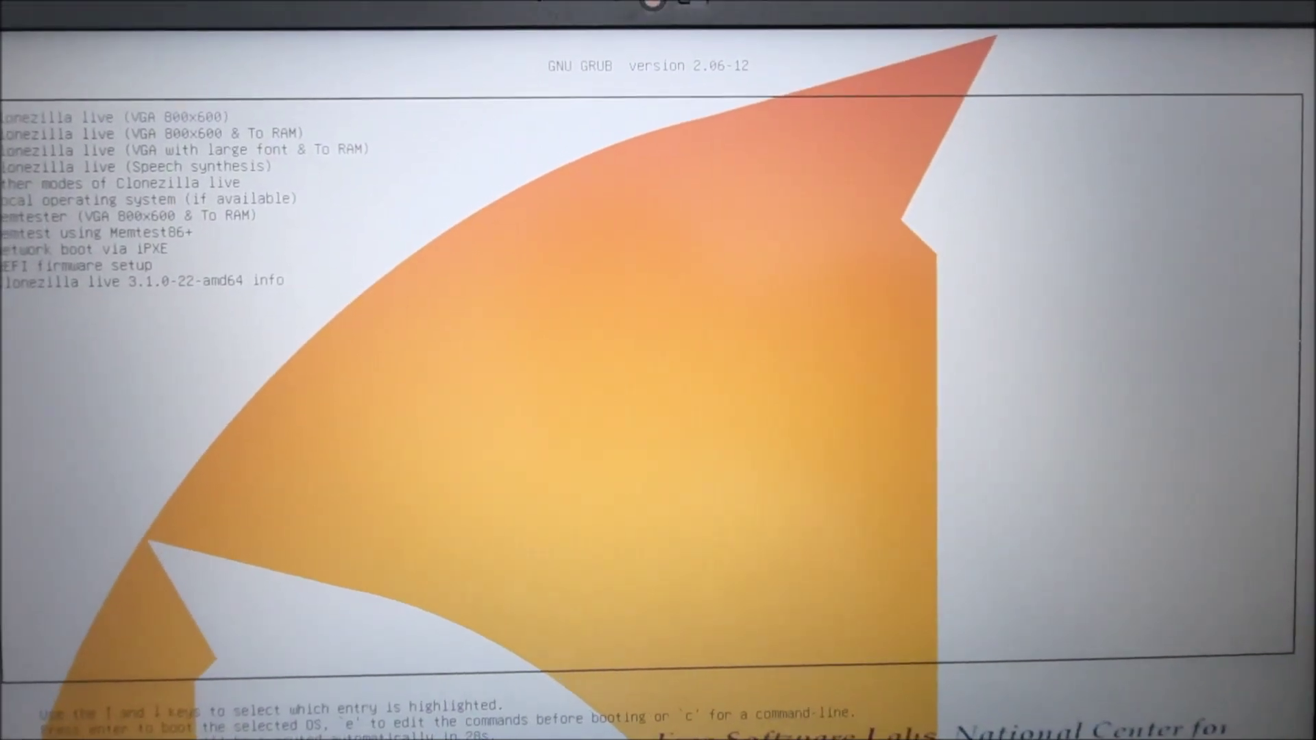
key(Return)
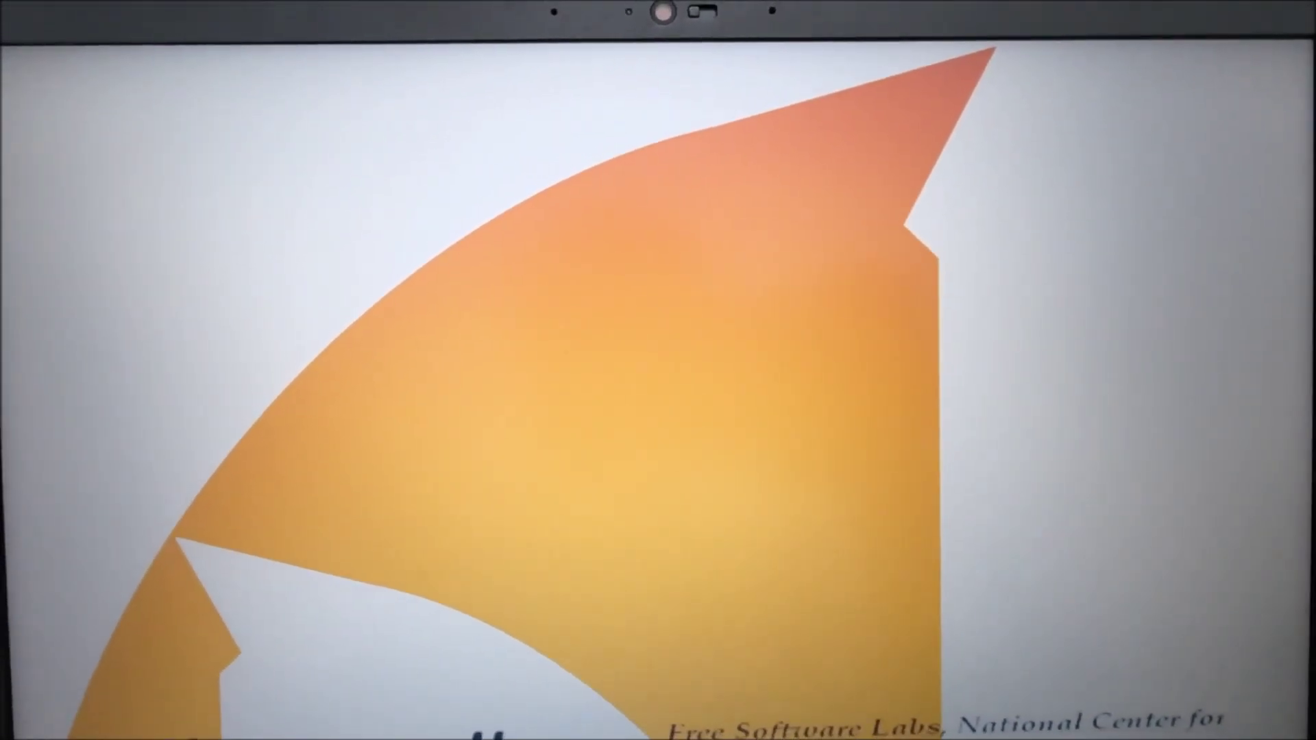